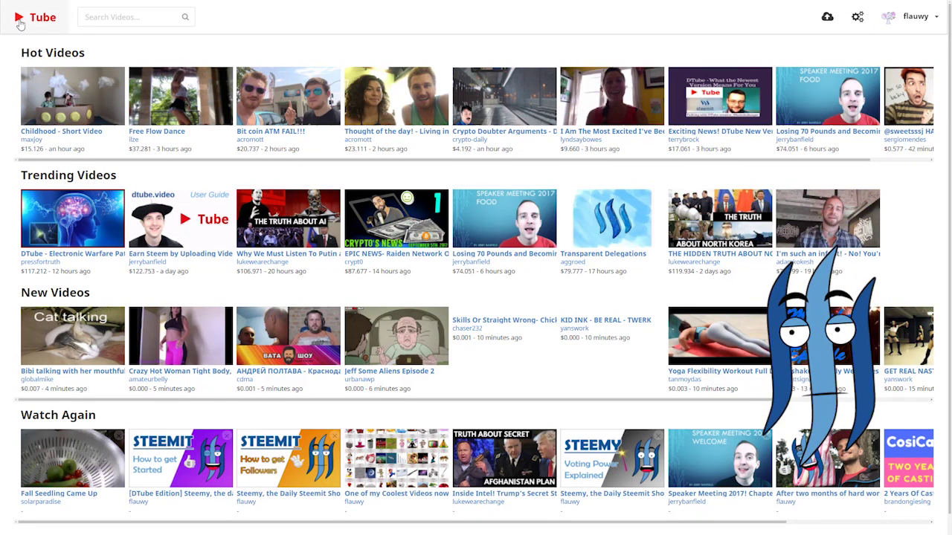
Select the search bar, then look over the options in DTube's settings menu.
{"action": "left_click", "coordinate": [133, 17]}
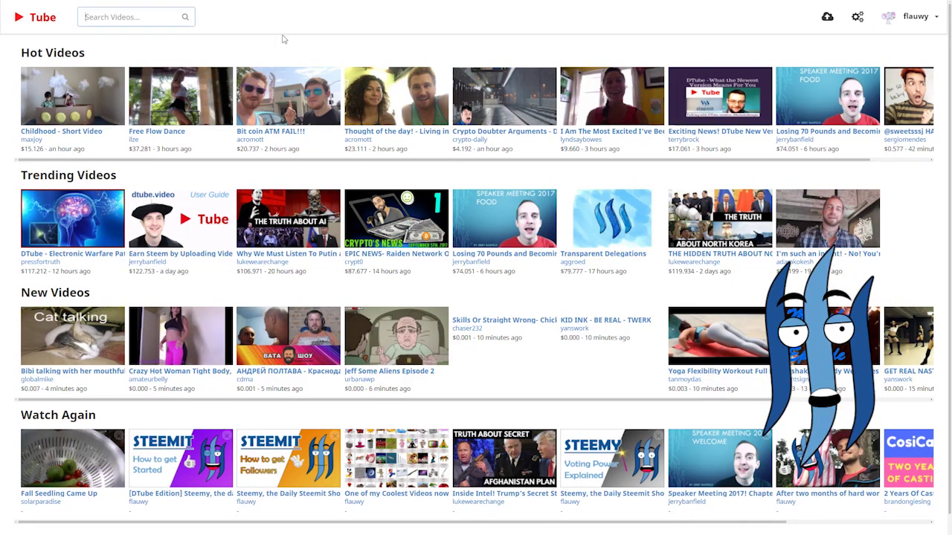
{"action": "left_click", "coordinate": [859, 17]}
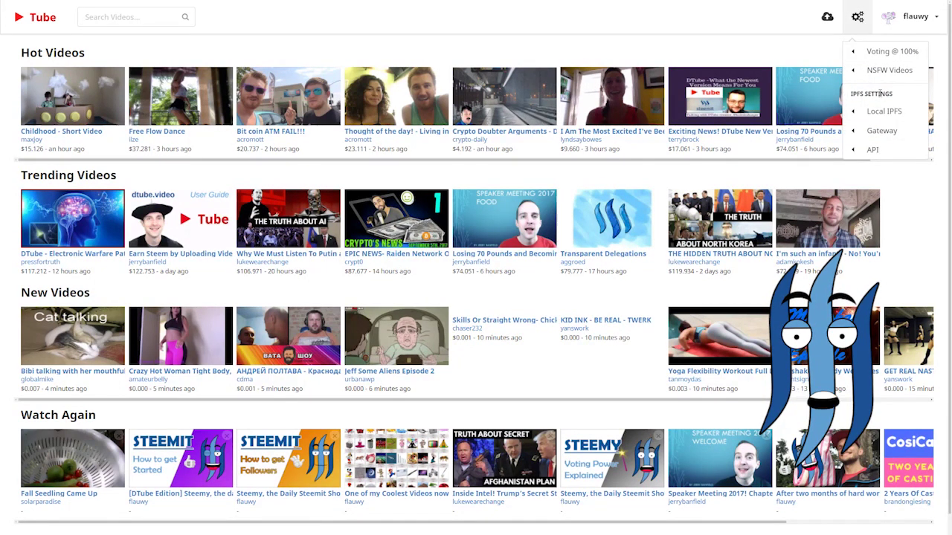
{"action": "mouse_move", "coordinate": [882, 113]}
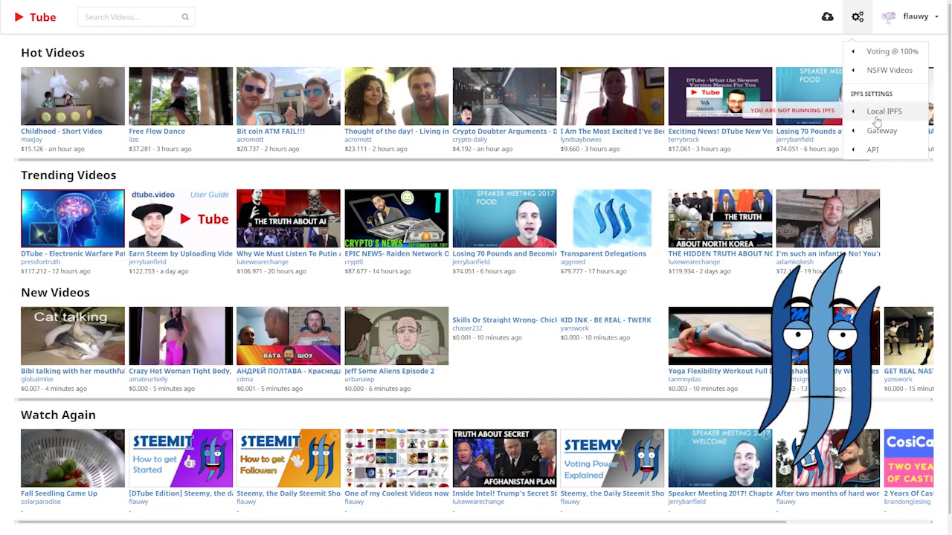
{"action": "mouse_move", "coordinate": [874, 130]}
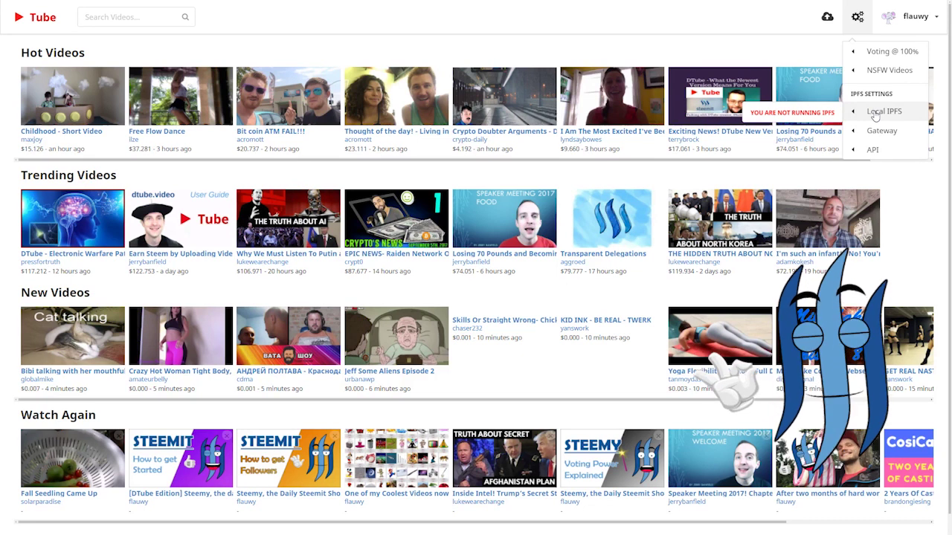
{"action": "mouse_move", "coordinate": [879, 70]}
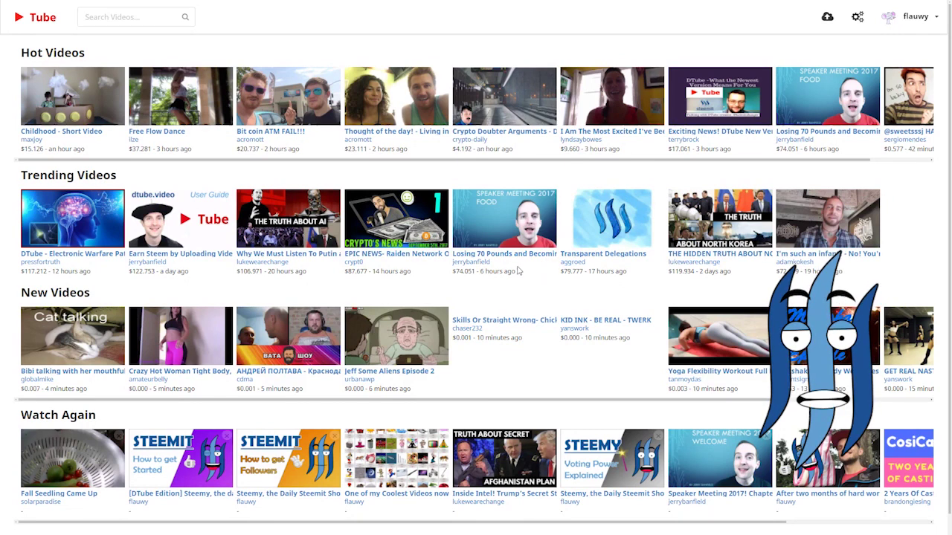
Browse the home page and highlight the Watch Again heading text.
{"action": "scroll", "coordinate": [340, 196], "scroll_direction": "down", "scroll_amount": 1}
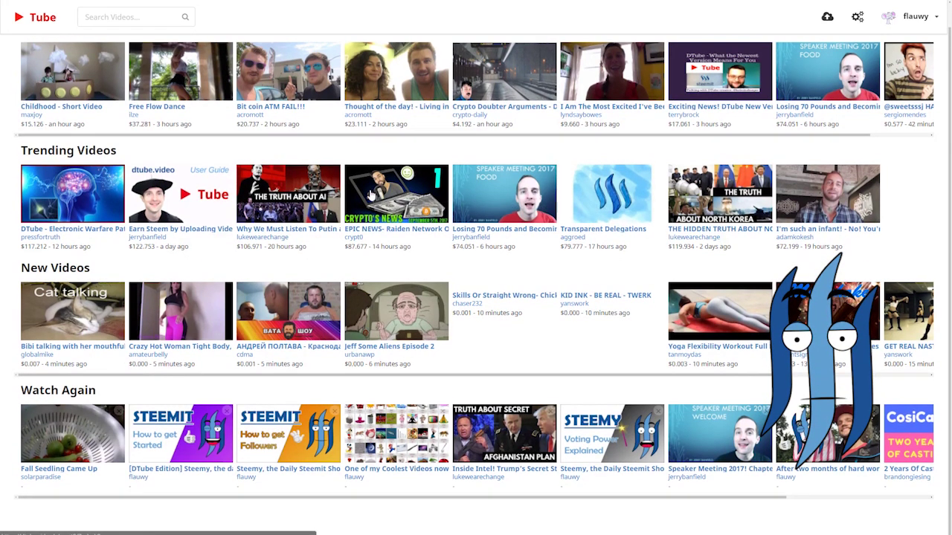
{"action": "scroll", "coordinate": [369, 196], "scroll_direction": "up", "scroll_amount": 1}
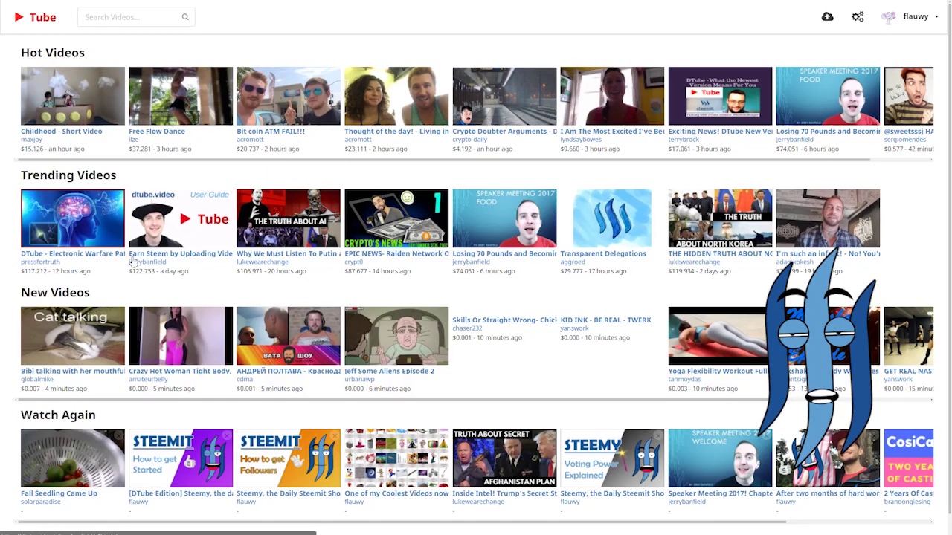
{"action": "scroll", "coordinate": [206, 166], "scroll_direction": "right", "scroll_amount": 2}
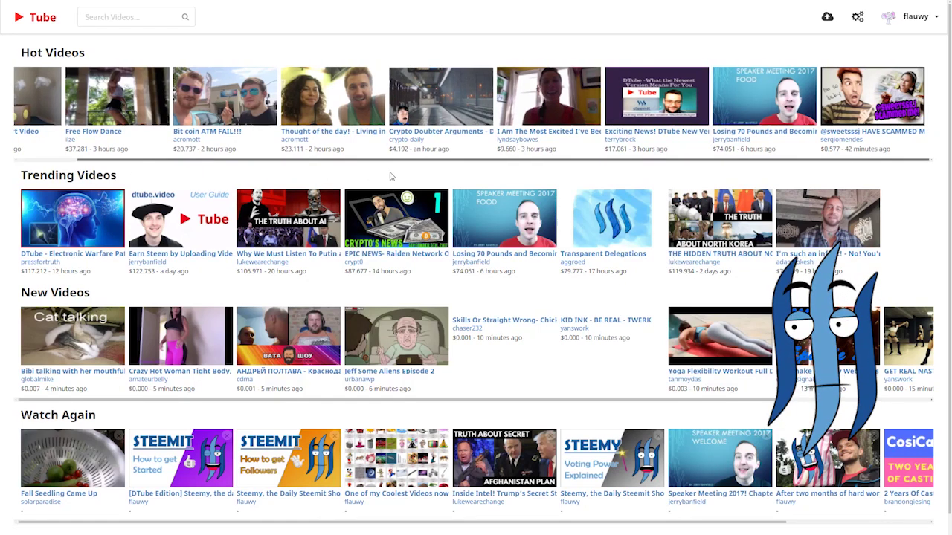
{"action": "scroll", "coordinate": [186, 167], "scroll_direction": "left", "scroll_amount": 2}
{"action": "left_click_drag", "start_coordinate": [182, 162], "coordinate": [408, 168]}
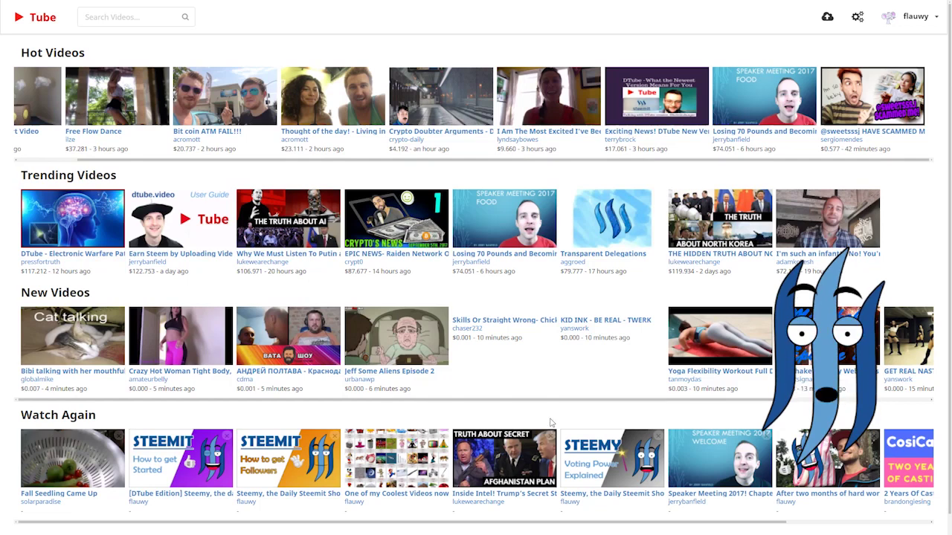
{"action": "scroll", "coordinate": [554, 424], "scroll_direction": "down", "scroll_amount": 1}
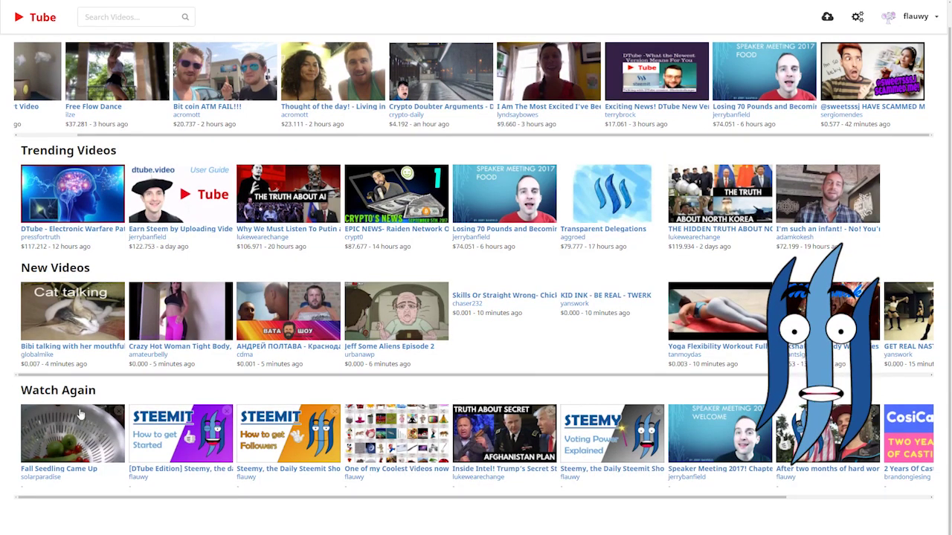
{"action": "left_click_drag", "start_coordinate": [18, 398], "coordinate": [121, 398]}
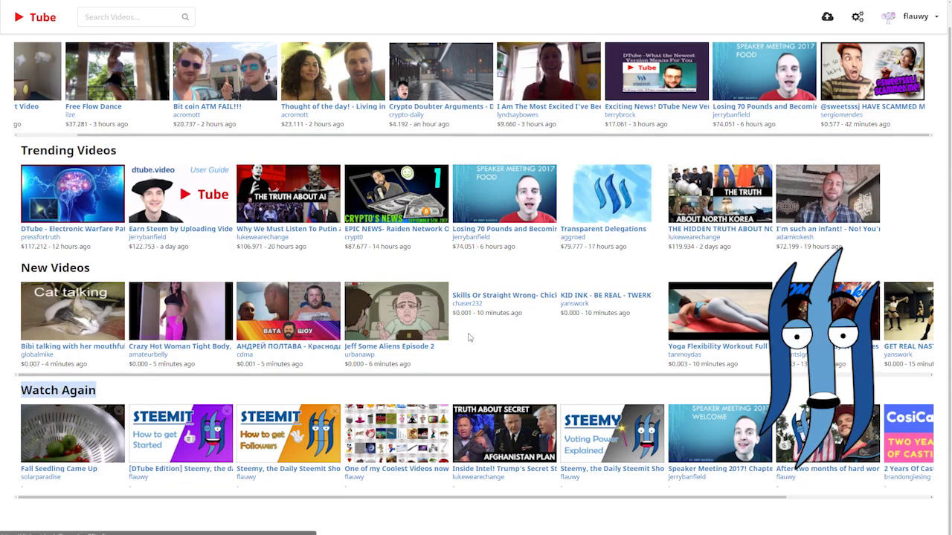
{"action": "scroll", "coordinate": [468, 338], "scroll_direction": "up", "scroll_amount": 1}
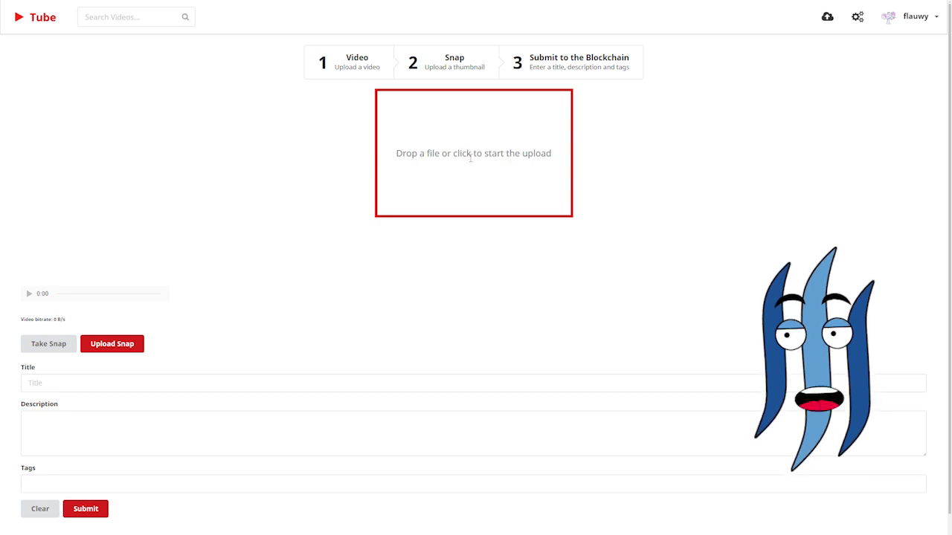
Load Steemy9.mp4 into the upload form and pause its 8:47 preview.
{"action": "left_click", "coordinate": [472, 169]}
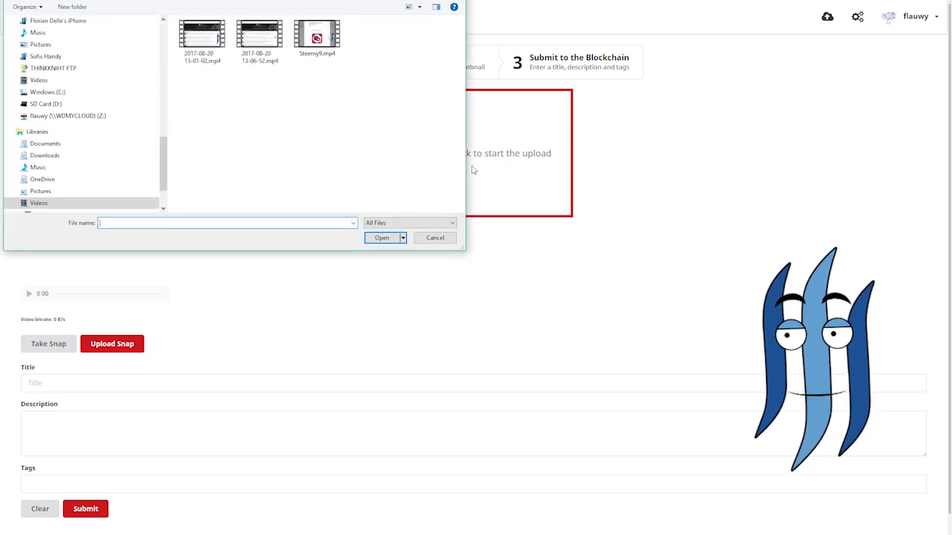
{"action": "double_click", "coordinate": [317, 37]}
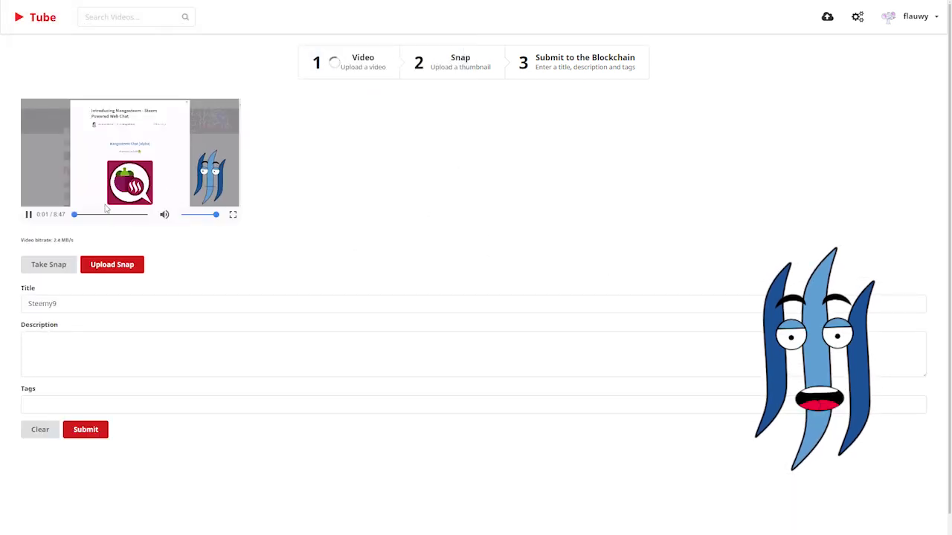
{"action": "left_click", "coordinate": [29, 214]}
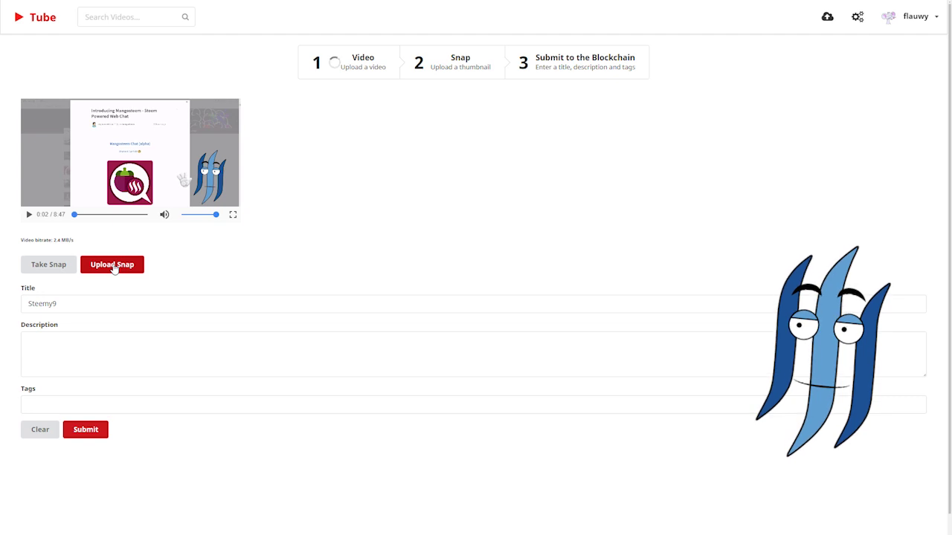
{"action": "left_click_drag", "start_coordinate": [84, 304], "coordinate": [6, 311]}
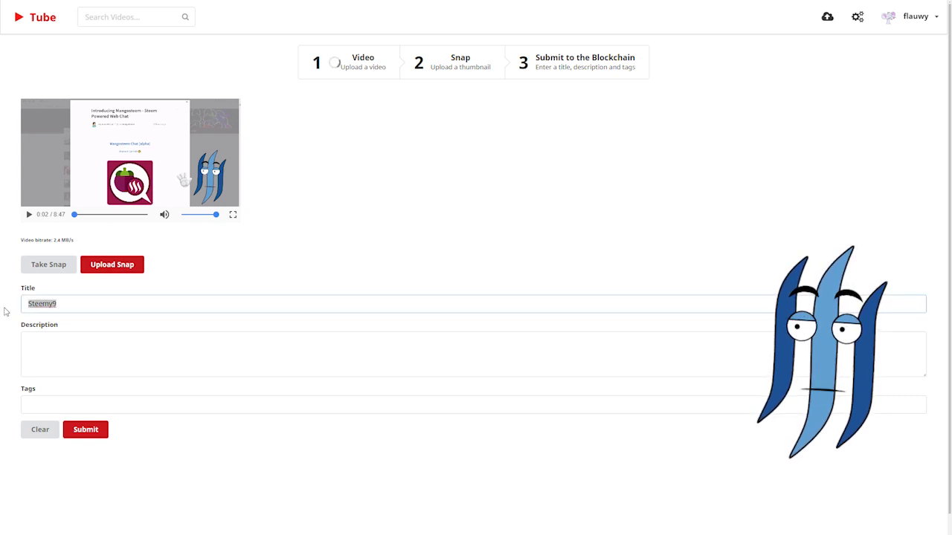
{"action": "left_click", "coordinate": [85, 343]}
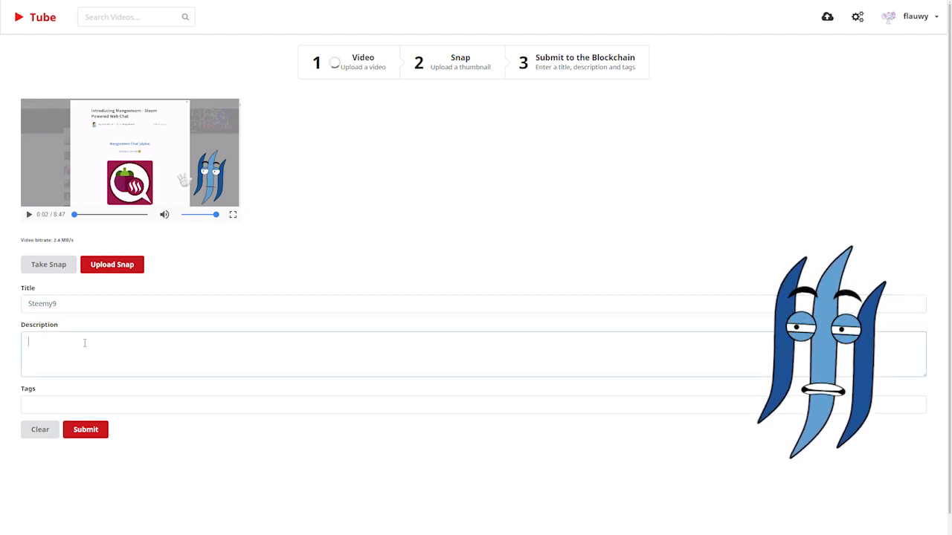
{"action": "left_click", "coordinate": [84, 406]}
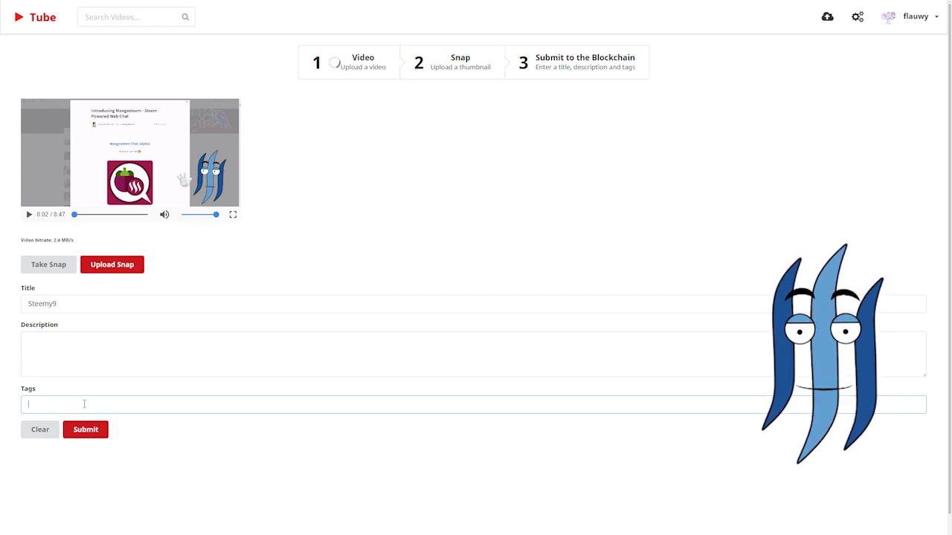
{"action": "left_click", "coordinate": [75, 340]}
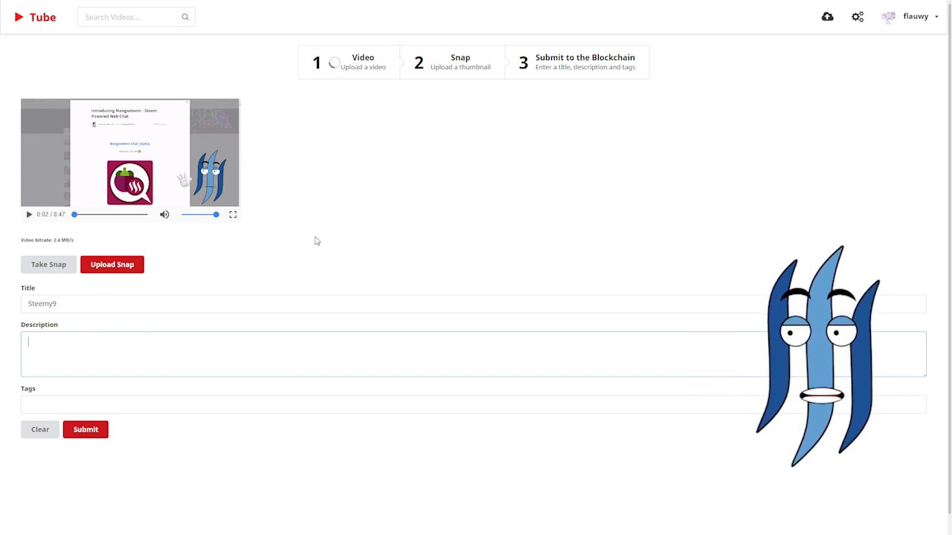
{"action": "left_click", "coordinate": [88, 401]}
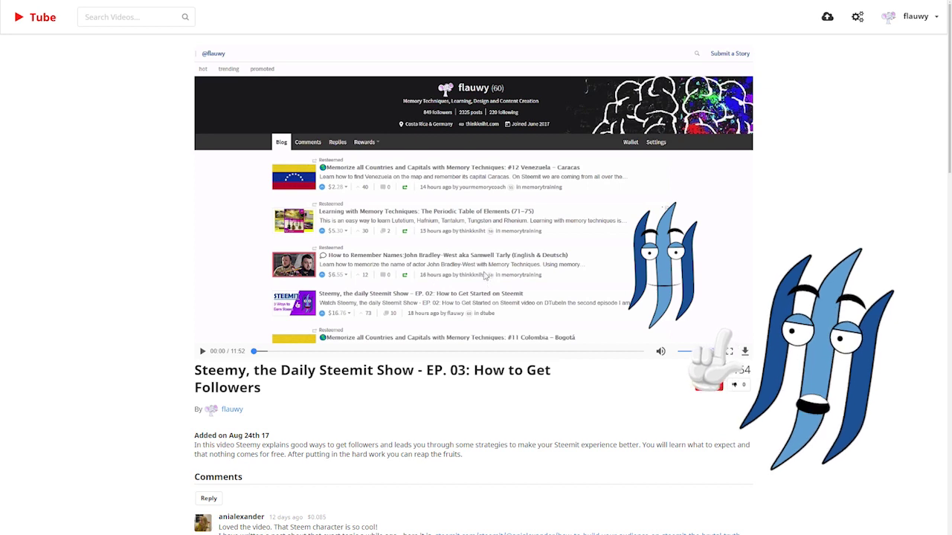
Pause the Steemy EP. 03 video and scroll through its threaded comments and replies.
{"action": "left_click", "coordinate": [203, 353]}
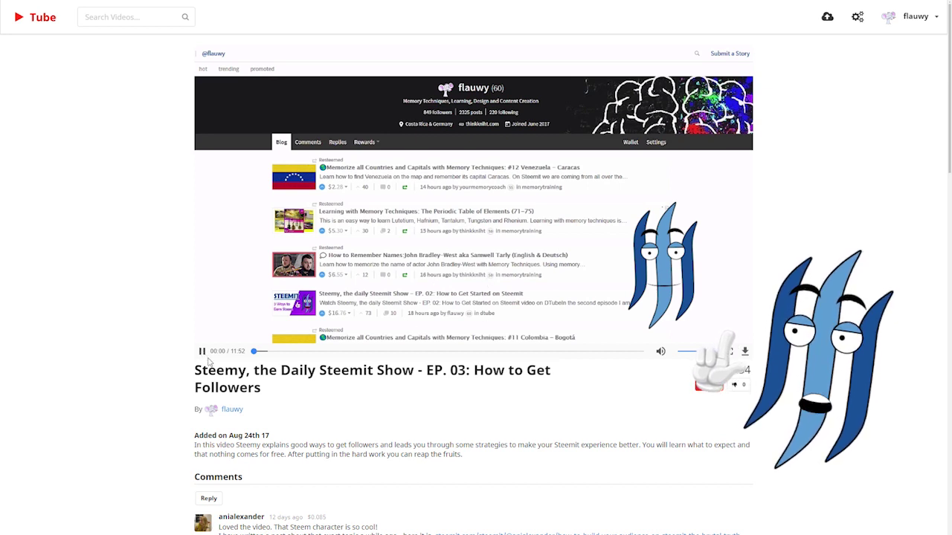
{"action": "left_click", "coordinate": [203, 352]}
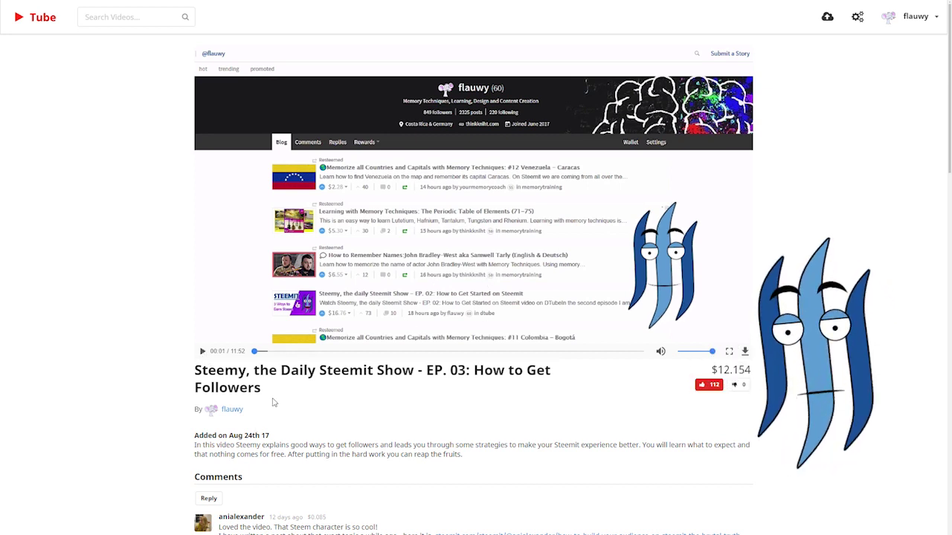
{"action": "scroll", "coordinate": [273, 402], "scroll_direction": "down", "scroll_amount": 2}
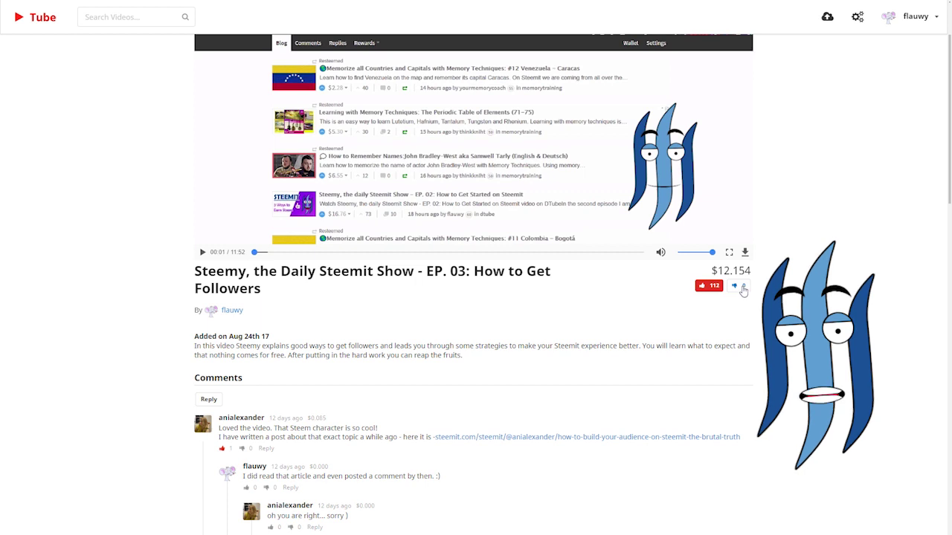
{"action": "scroll", "coordinate": [392, 318], "scroll_direction": "down", "scroll_amount": 1}
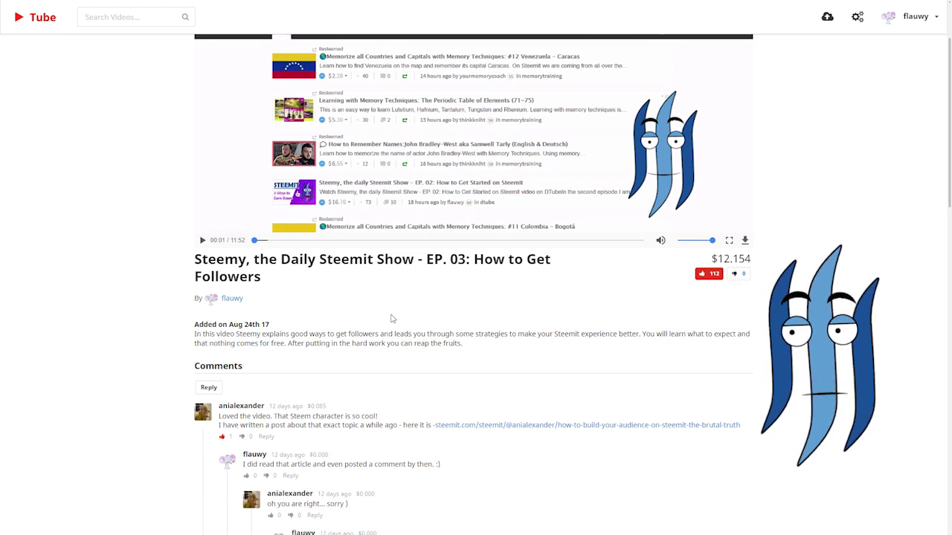
{"action": "scroll", "coordinate": [271, 240], "scroll_direction": "down", "scroll_amount": 5}
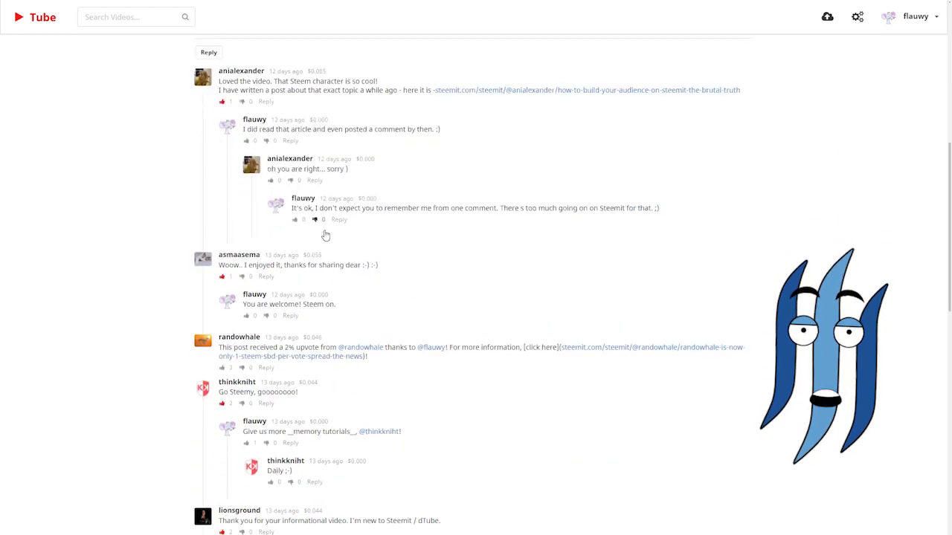
{"action": "scroll", "coordinate": [313, 306], "scroll_direction": "up", "scroll_amount": 2}
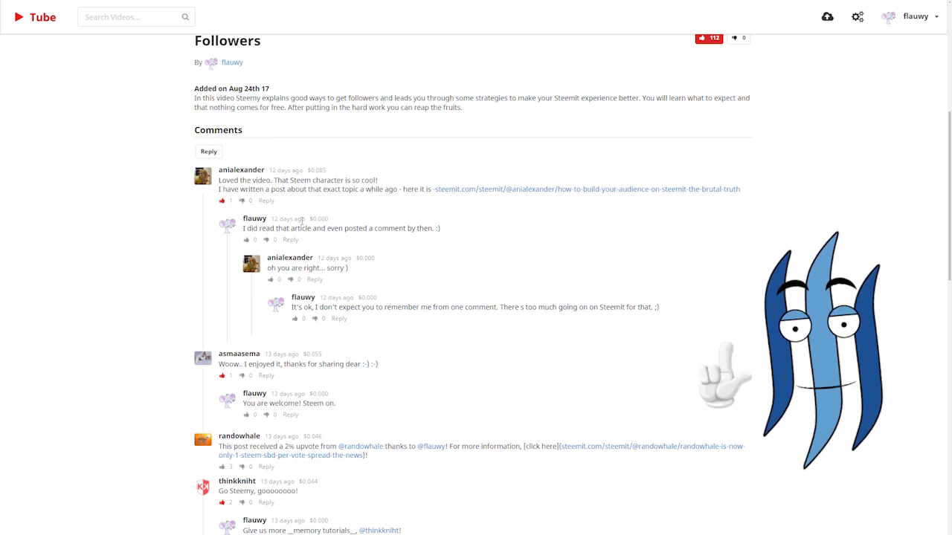
{"action": "scroll", "coordinate": [419, 248], "scroll_direction": "down", "scroll_amount": 3}
{"action": "scroll", "coordinate": [418, 249], "scroll_direction": "up", "scroll_amount": 3}
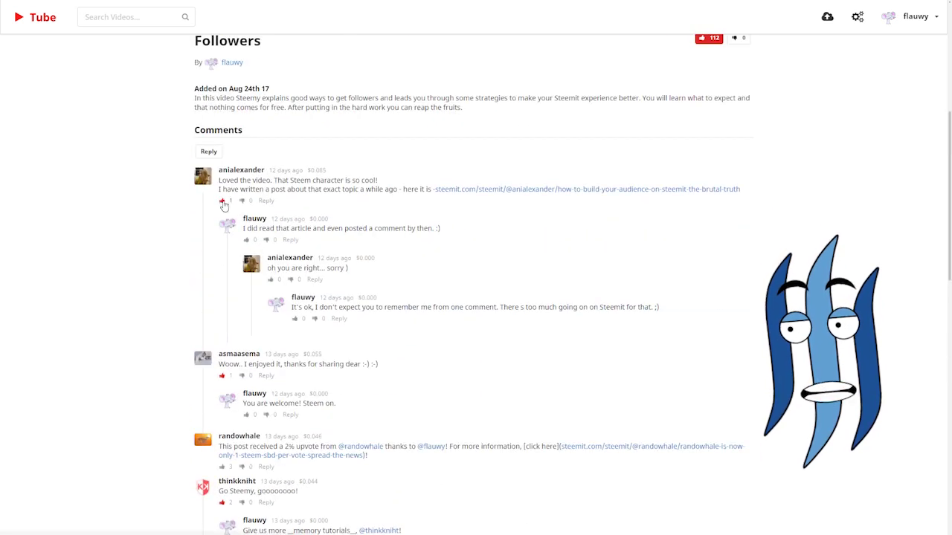
Use the -10% option under Voting @ 100% in settings to set voting weight to 90%.
{"action": "left_click", "coordinate": [859, 17]}
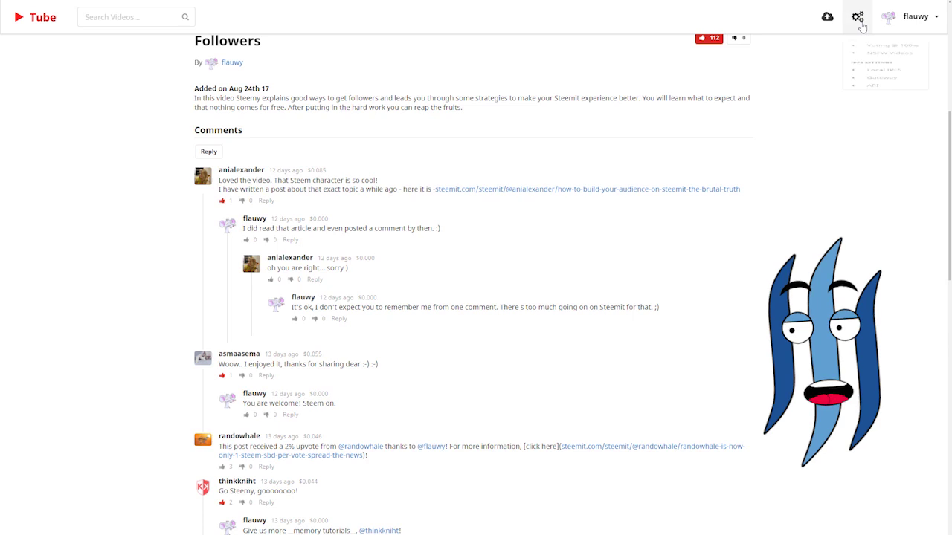
{"action": "mouse_move", "coordinate": [870, 60]}
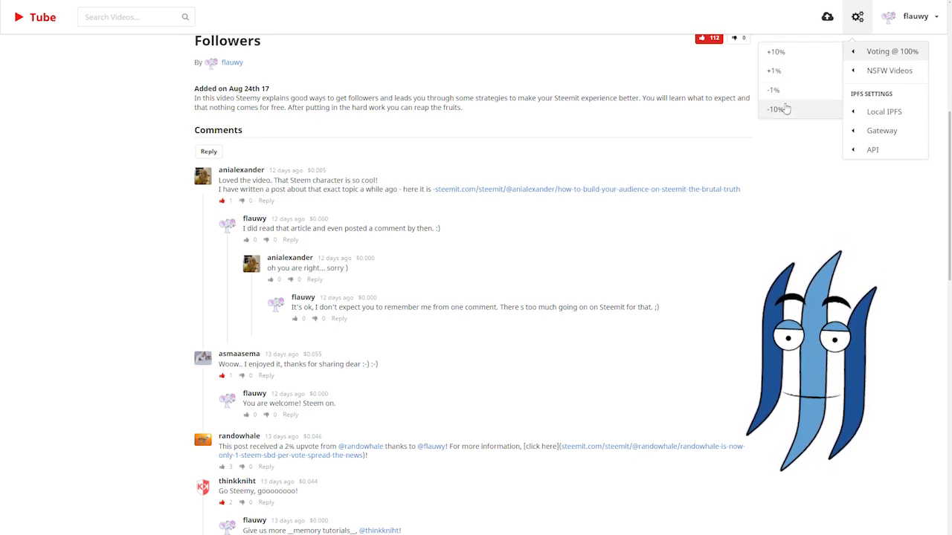
{"action": "left_click", "coordinate": [779, 113]}
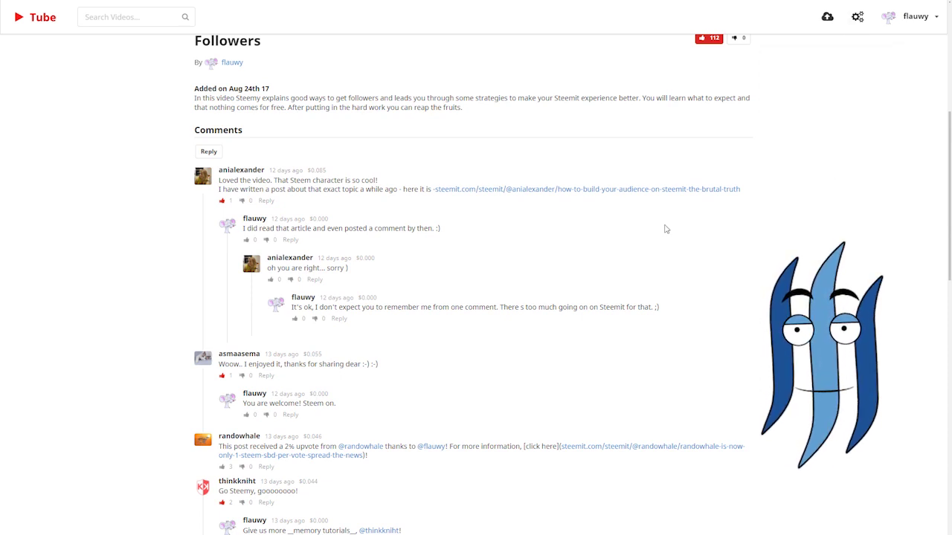
Scroll back up to the video player.
{"action": "scroll", "coordinate": [663, 228], "scroll_direction": "up", "scroll_amount": 5}
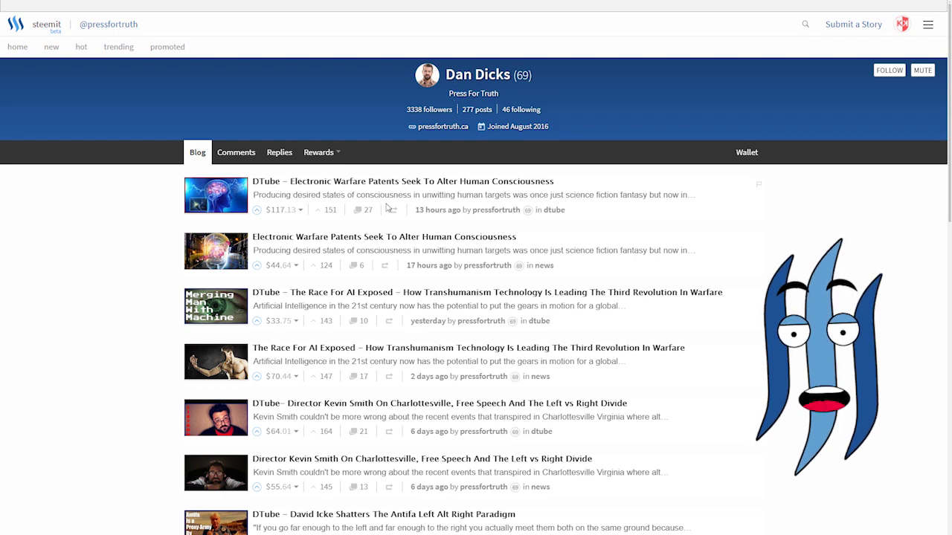
Highlight the first DTube post's $117.13 payout on the Steemit blog.
{"action": "left_click_drag", "start_coordinate": [259, 218], "coordinate": [298, 215]}
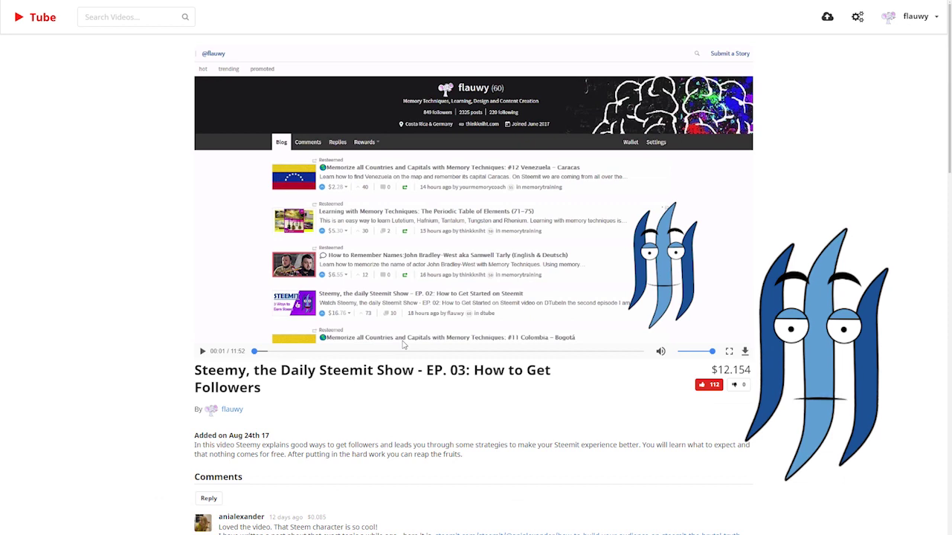
Scroll the watch page, then return to DTube's home page via the logo.
{"action": "scroll", "coordinate": [437, 357], "scroll_direction": "down", "scroll_amount": 2}
{"action": "left_click", "coordinate": [35, 17]}
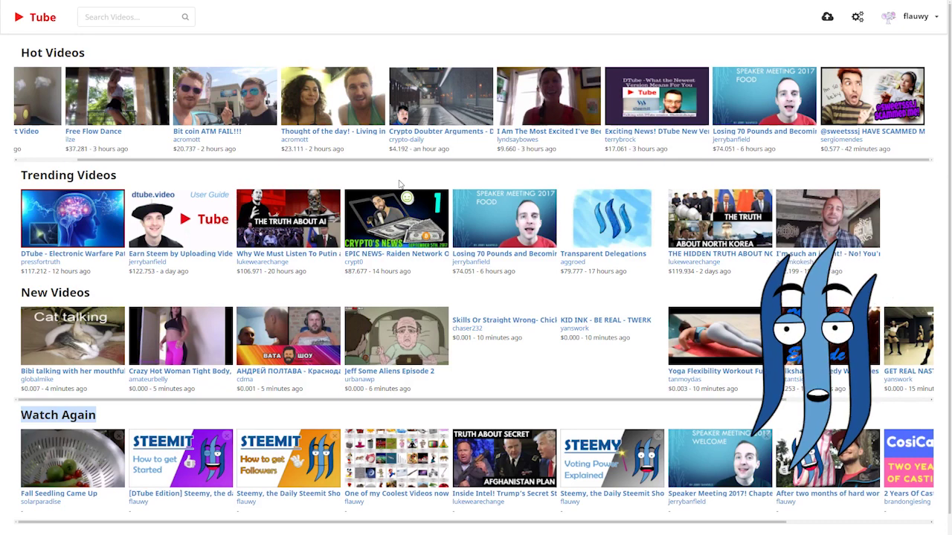
{"action": "key", "text": "alt+Tab"}
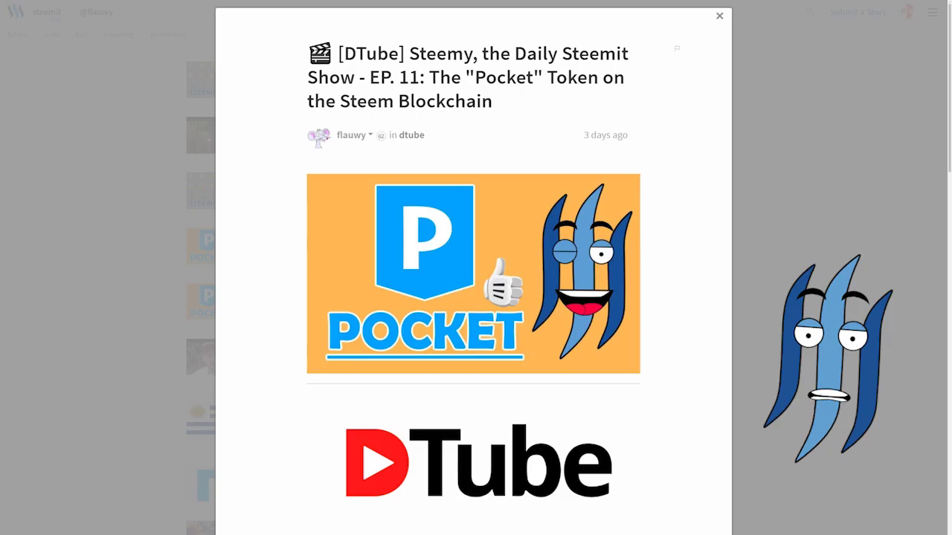
Scroll through the Steemy EP. 11 Pocket Token post to its $7.95 payout, dtube tags and comments.
{"action": "scroll", "coordinate": [684, 162], "scroll_direction": "down", "scroll_amount": 3}
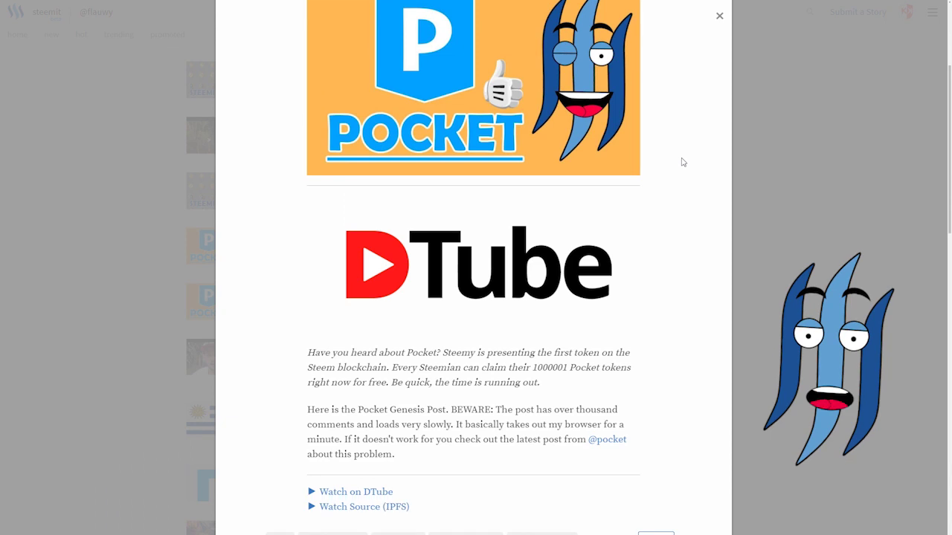
{"action": "scroll", "coordinate": [683, 162], "scroll_direction": "up", "scroll_amount": 3}
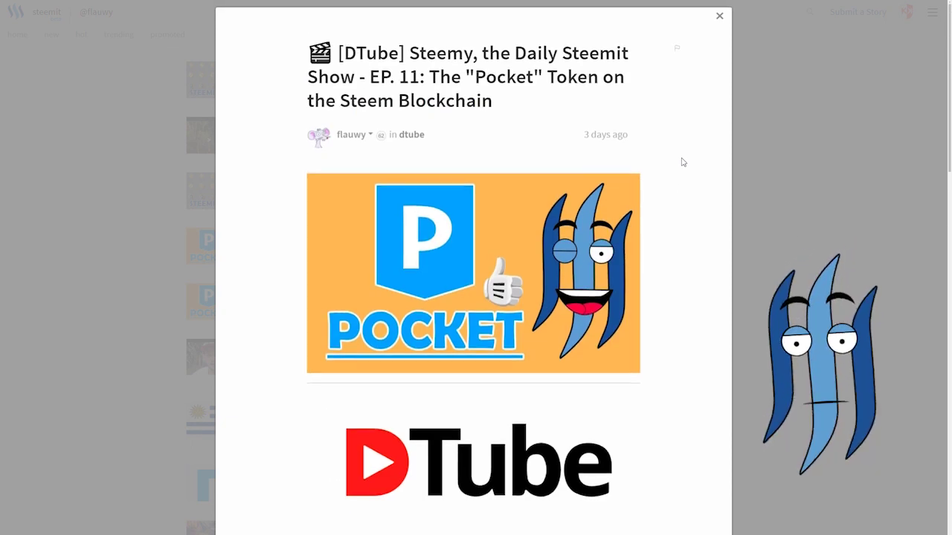
{"action": "scroll", "coordinate": [684, 162], "scroll_direction": "down", "scroll_amount": 2}
{"action": "scroll", "coordinate": [683, 162], "scroll_direction": "up", "scroll_amount": 1}
{"action": "scroll", "coordinate": [683, 162], "scroll_direction": "up", "scroll_amount": 1}
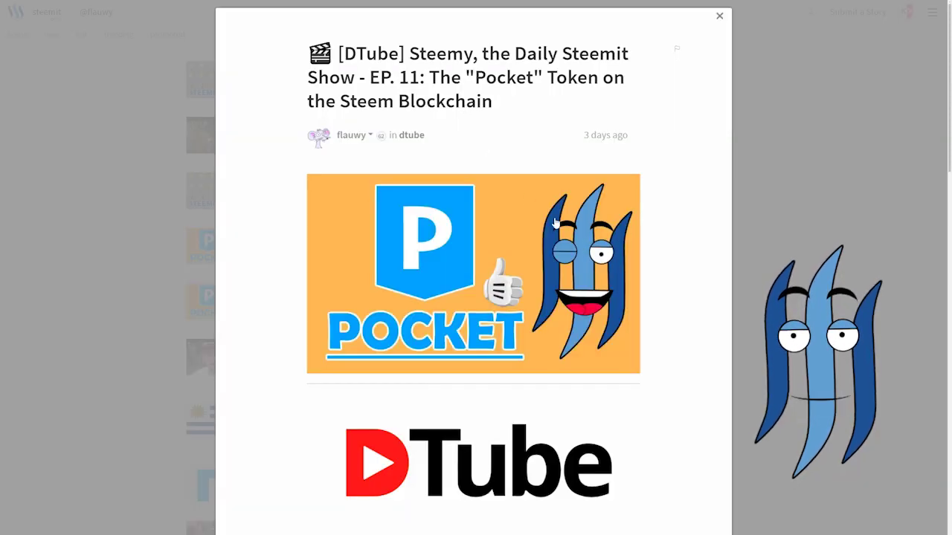
{"action": "scroll", "coordinate": [555, 223], "scroll_direction": "down", "scroll_amount": 1}
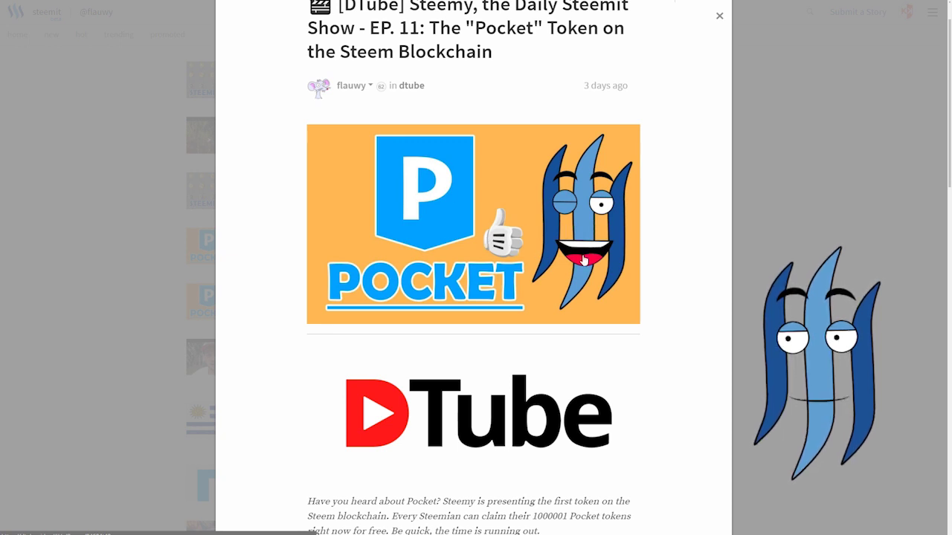
{"action": "scroll", "coordinate": [530, 232], "scroll_direction": "down", "scroll_amount": 5}
{"action": "scroll", "coordinate": [508, 203], "scroll_direction": "up", "scroll_amount": 4}
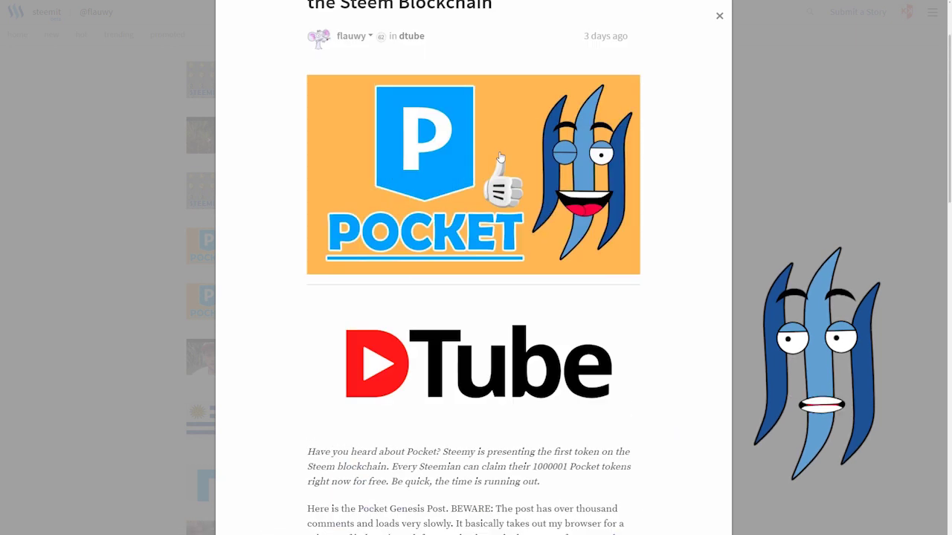
{"action": "scroll", "coordinate": [513, 188], "scroll_direction": "down", "scroll_amount": 2}
{"action": "scroll", "coordinate": [515, 189], "scroll_direction": "down", "scroll_amount": 1}
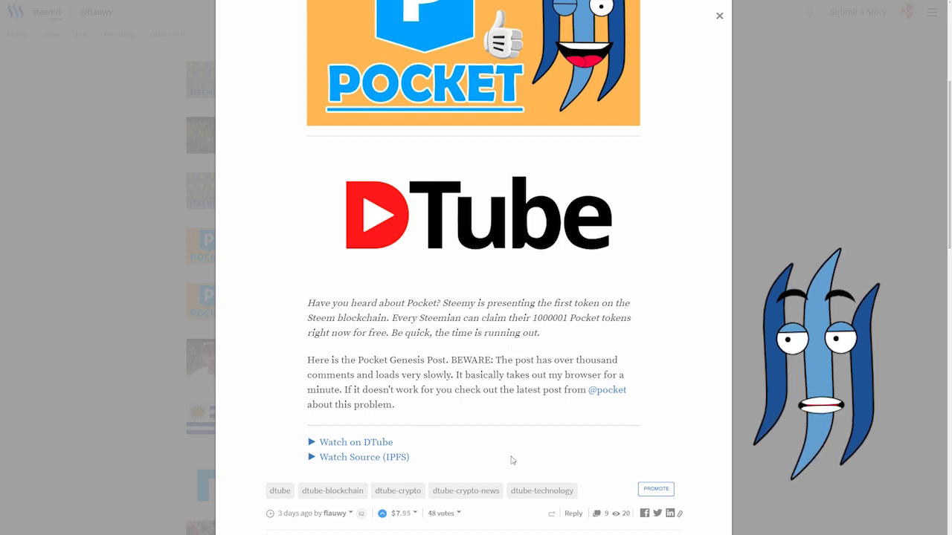
{"action": "scroll", "coordinate": [511, 460], "scroll_direction": "down", "scroll_amount": 2}
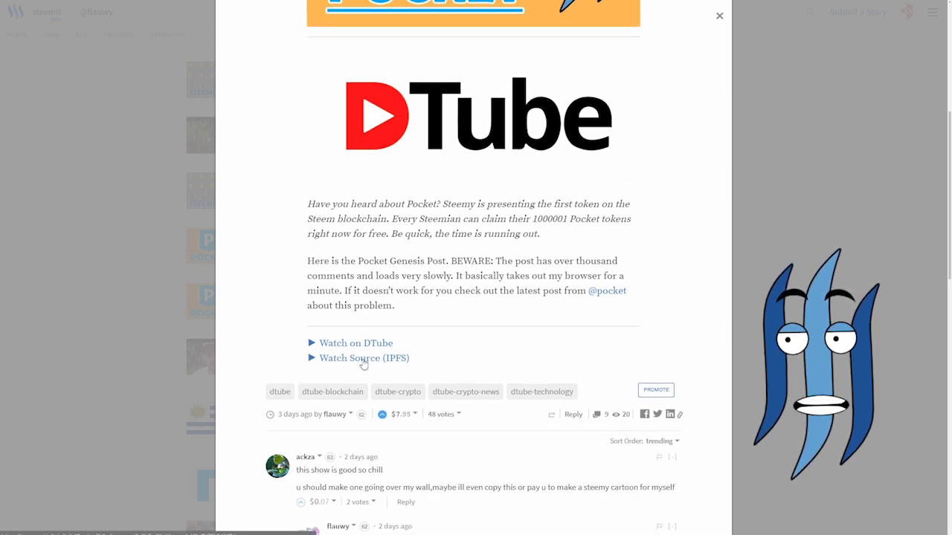
Highlight the Watch and Watch Source (IPFS) links at the post's end, then clear the highlight.
{"action": "left_click_drag", "start_coordinate": [439, 360], "coordinate": [309, 339]}
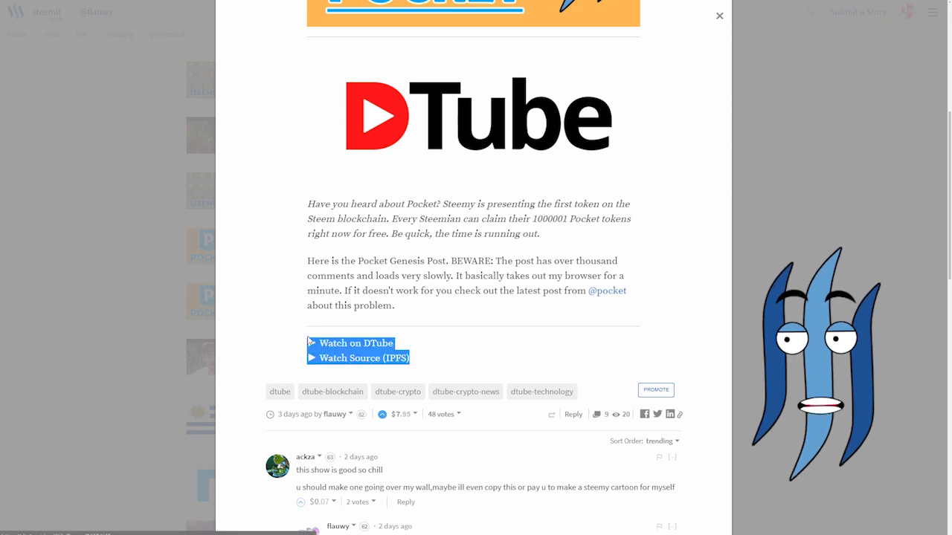
{"action": "left_click_drag", "start_coordinate": [433, 368], "coordinate": [308, 334]}
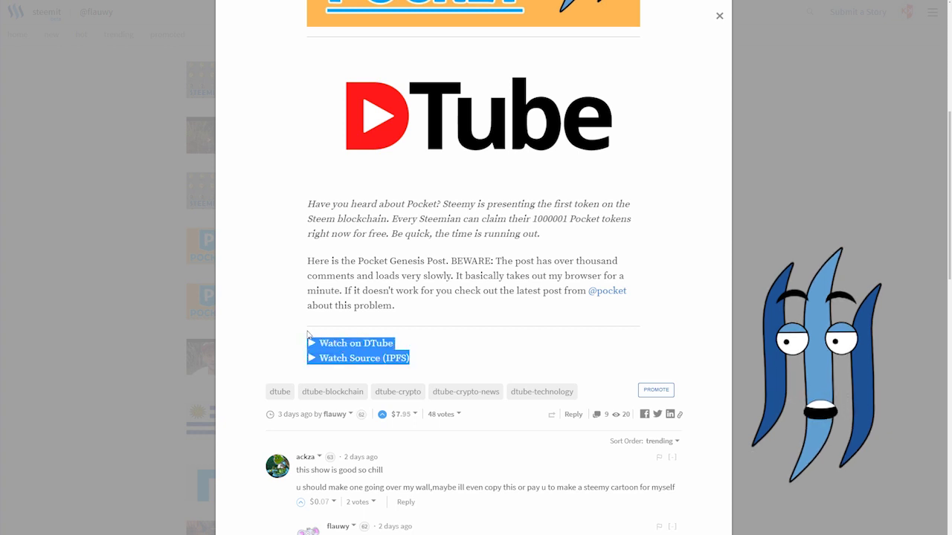
{"action": "left_click", "coordinate": [504, 361]}
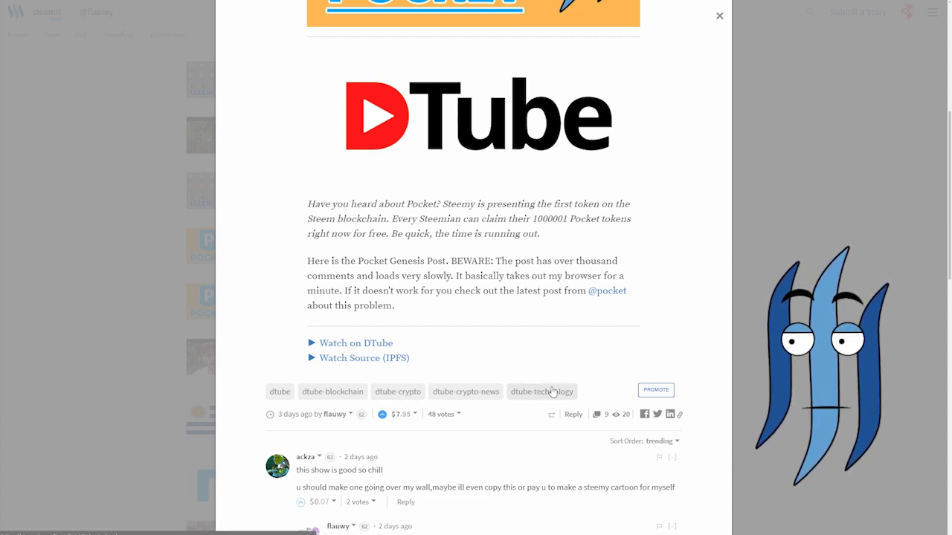
Scroll the blog to the duplicate 'Daily: China's Official ICO ban' posts at $31.81 and $24.09.
{"action": "scroll", "coordinate": [565, 390], "scroll_direction": "up", "scroll_amount": 3}
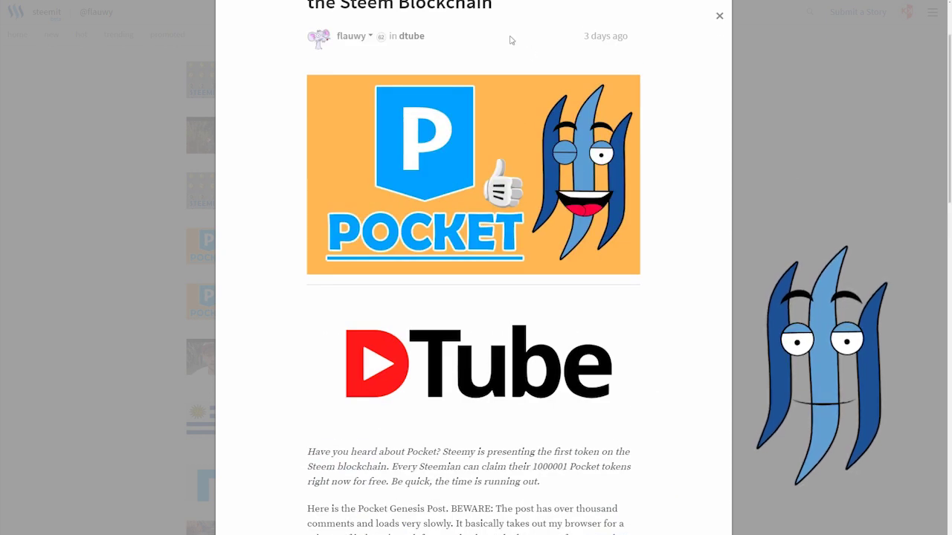
{"action": "scroll", "coordinate": [487, 152], "scroll_direction": "up", "scroll_amount": 1}
{"action": "scroll", "coordinate": [487, 152], "scroll_direction": "down", "scroll_amount": 6}
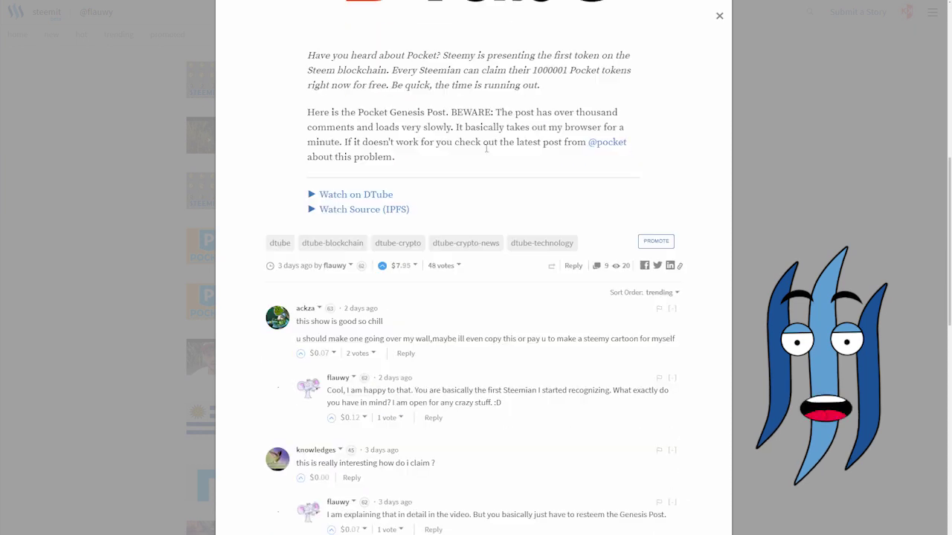
{"action": "scroll", "coordinate": [487, 149], "scroll_direction": "up", "scroll_amount": 7}
{"action": "scroll", "coordinate": [486, 151], "scroll_direction": "down", "scroll_amount": 6}
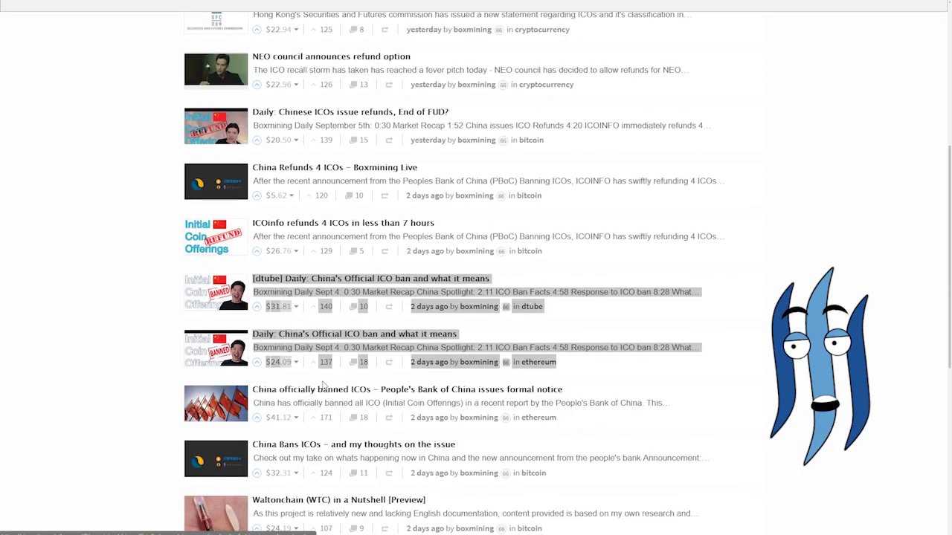
Clear the marking on the two duplicate ICO ban posts.
{"action": "left_click", "coordinate": [584, 370]}
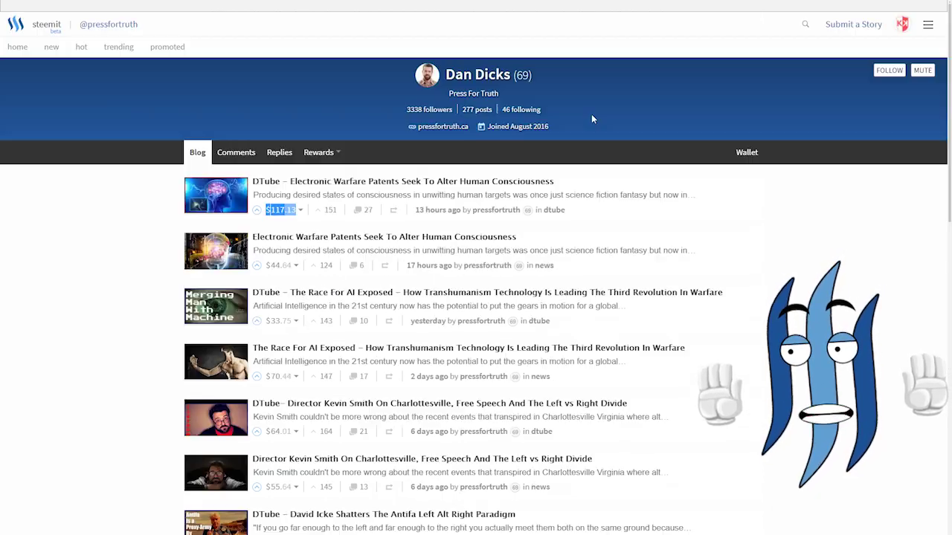
Scroll the blog and highlight the title of the news copy of the Kevin Smith Charlottesville post.
{"action": "scroll", "coordinate": [530, 217], "scroll_direction": "down", "scroll_amount": 1}
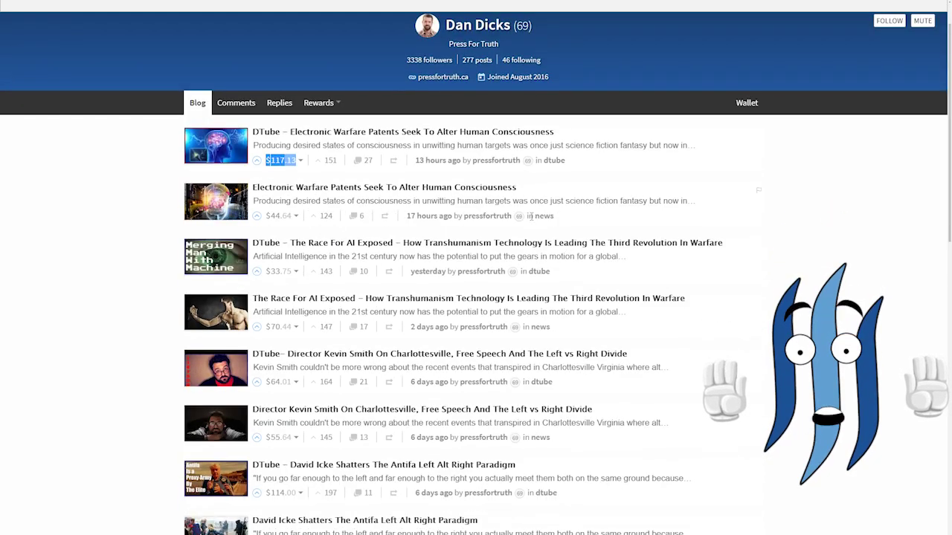
{"action": "scroll", "coordinate": [531, 217], "scroll_direction": "down", "scroll_amount": 3}
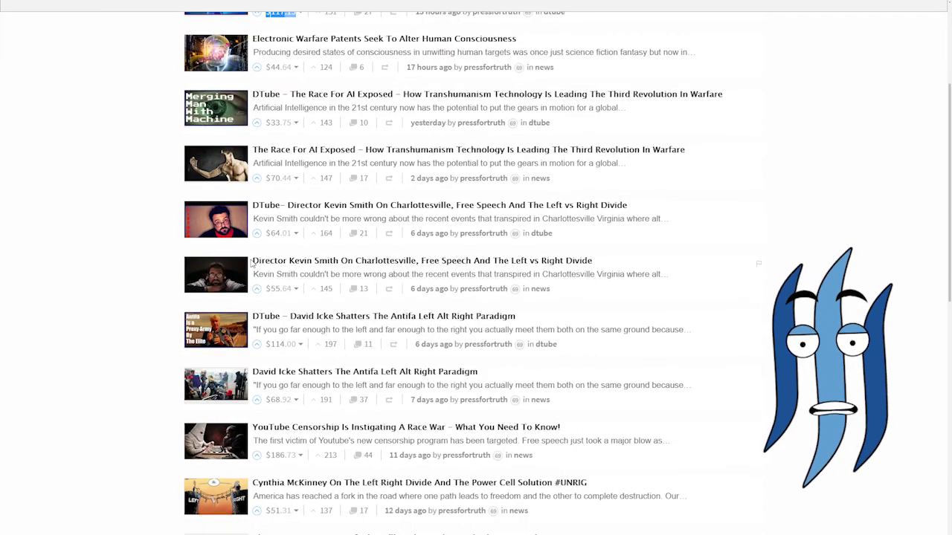
{"action": "left_click_drag", "start_coordinate": [253, 262], "coordinate": [414, 269]}
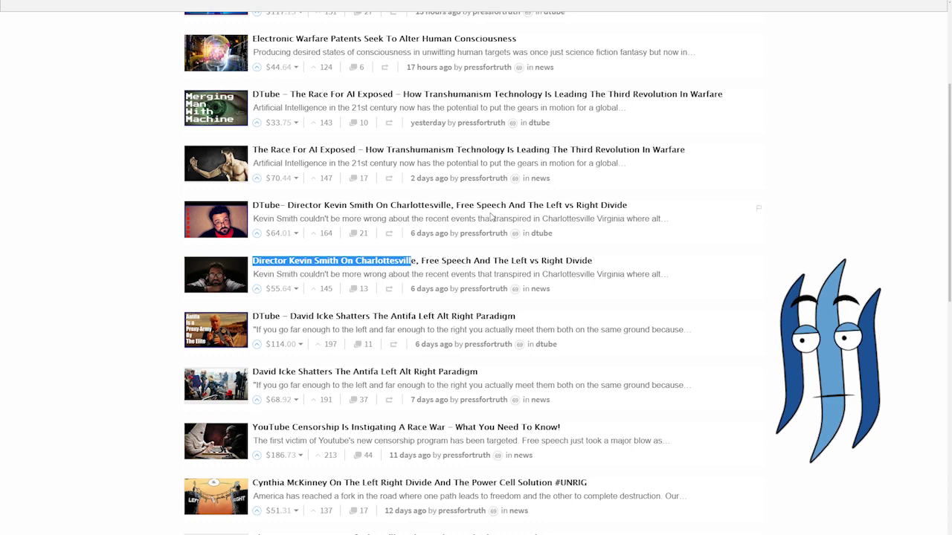
Go back to the crypto news creator's blog and scroll to the two 'Official ICO ban' posts.
{"action": "key", "text": "alt+Left"}
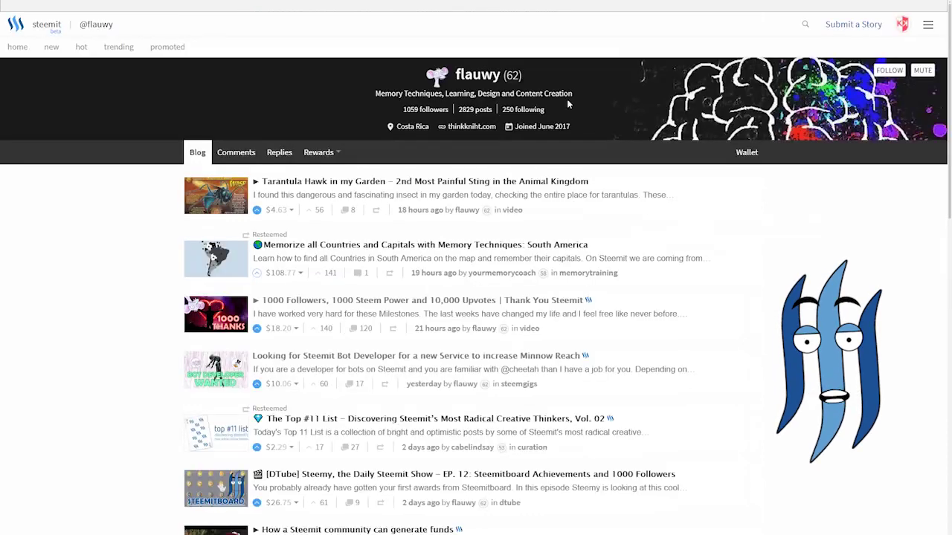
{"action": "scroll", "coordinate": [528, 209], "scroll_direction": "down", "scroll_amount": 6}
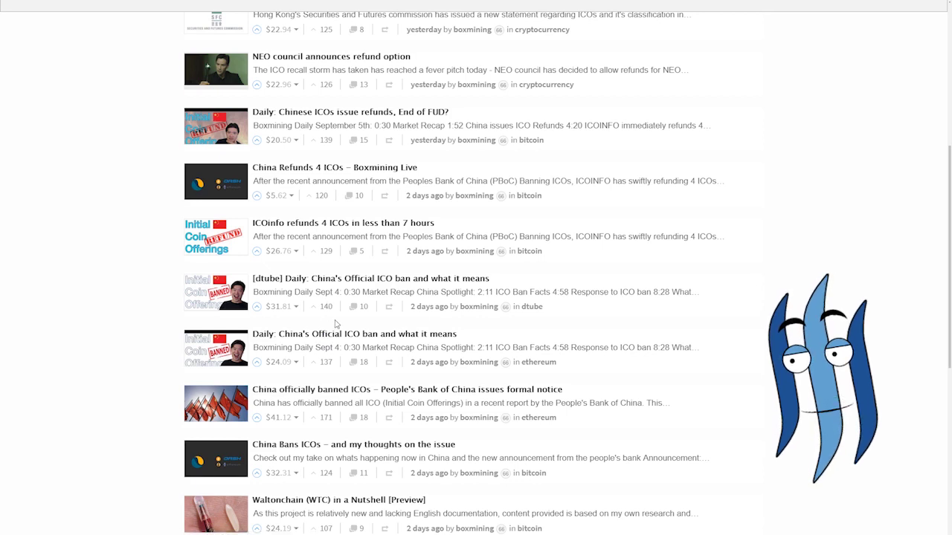
Highlight '[dtube] Da' at the start of the $31.81 'Daily: China's Official ICO ban' title.
{"action": "left_click_drag", "start_coordinate": [251, 280], "coordinate": [286, 281]}
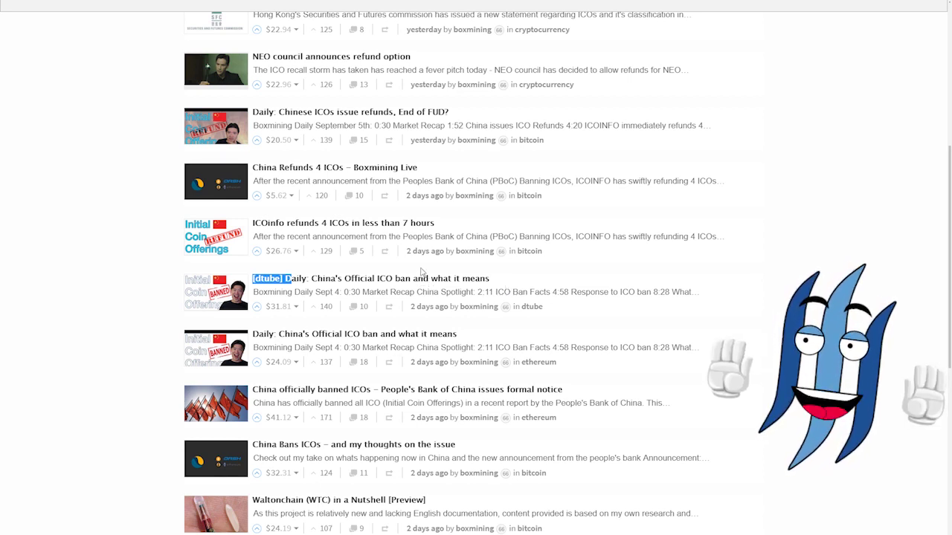
{"action": "scroll", "coordinate": [411, 274], "scroll_direction": "up", "scroll_amount": 3}
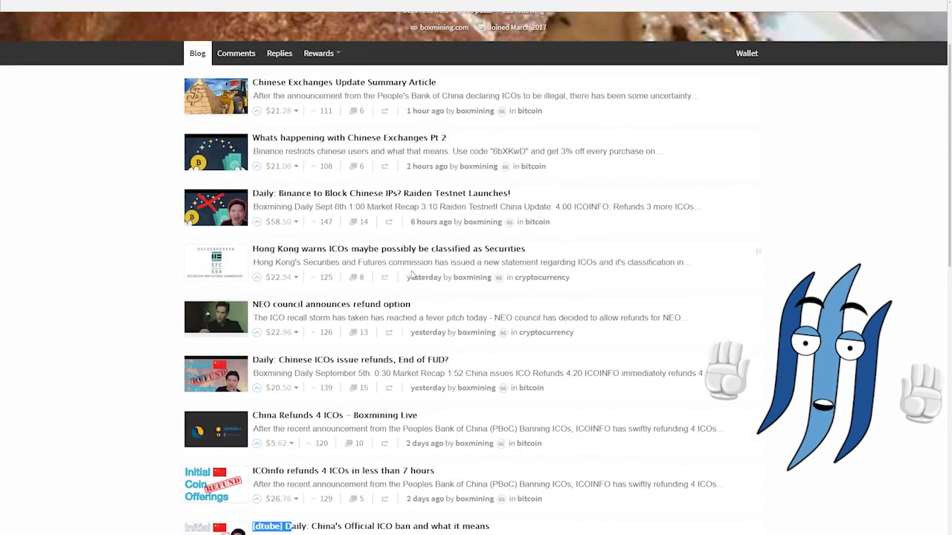
{"action": "scroll", "coordinate": [411, 273], "scroll_direction": "down", "scroll_amount": 3}
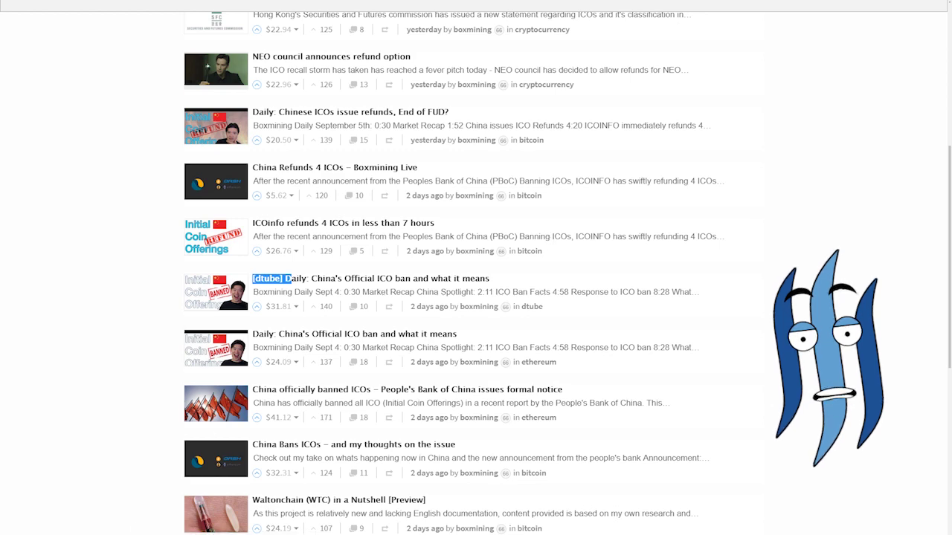
Open coinmarketcap.com in a new tab from the 'coinm' address-bar suggestion.
{"action": "key", "text": "ctrl+t"}
{"action": "type", "text": "coi"}
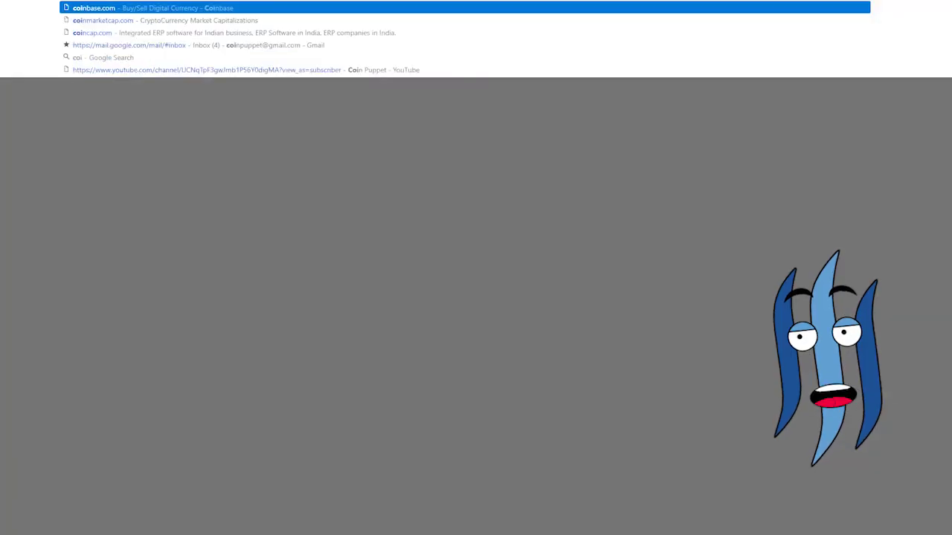
{"action": "type", "text": "nm"}
{"action": "key", "text": "Return"}
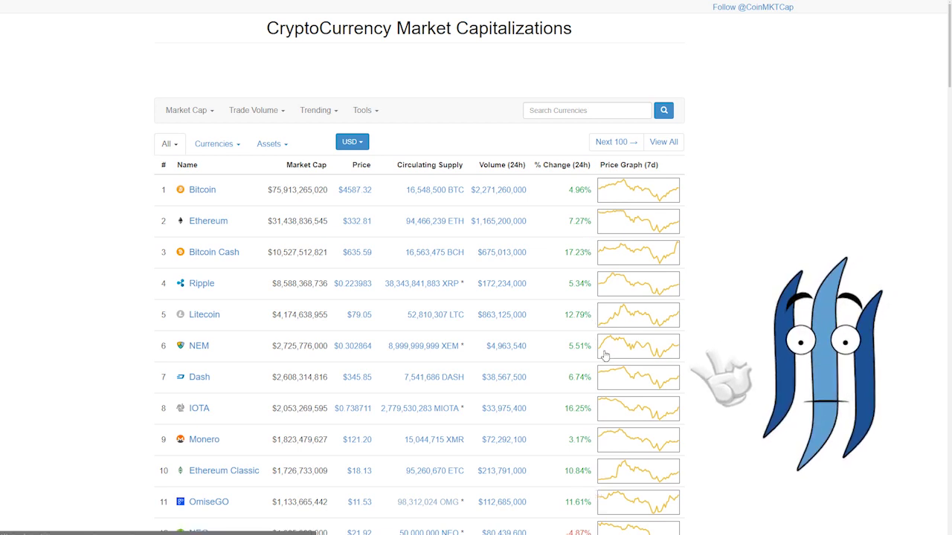
Scroll the market cap table down to Steem at rank 20 and highlight its $1.62 price.
{"action": "scroll", "coordinate": [603, 384], "scroll_direction": "down", "scroll_amount": 1}
{"action": "scroll", "coordinate": [604, 384], "scroll_direction": "up", "scroll_amount": 1}
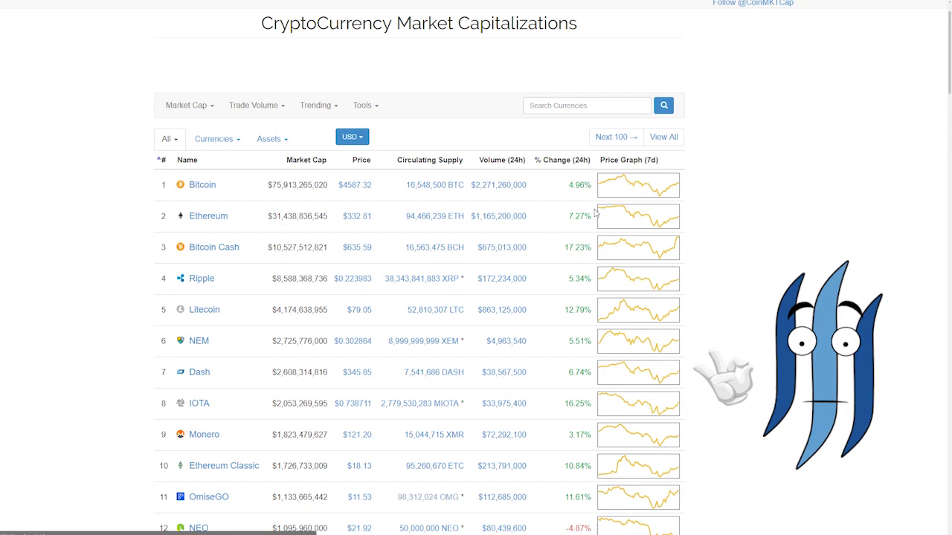
{"action": "scroll", "coordinate": [595, 213], "scroll_direction": "down", "scroll_amount": 3}
{"action": "scroll", "coordinate": [595, 212], "scroll_direction": "down", "scroll_amount": 3}
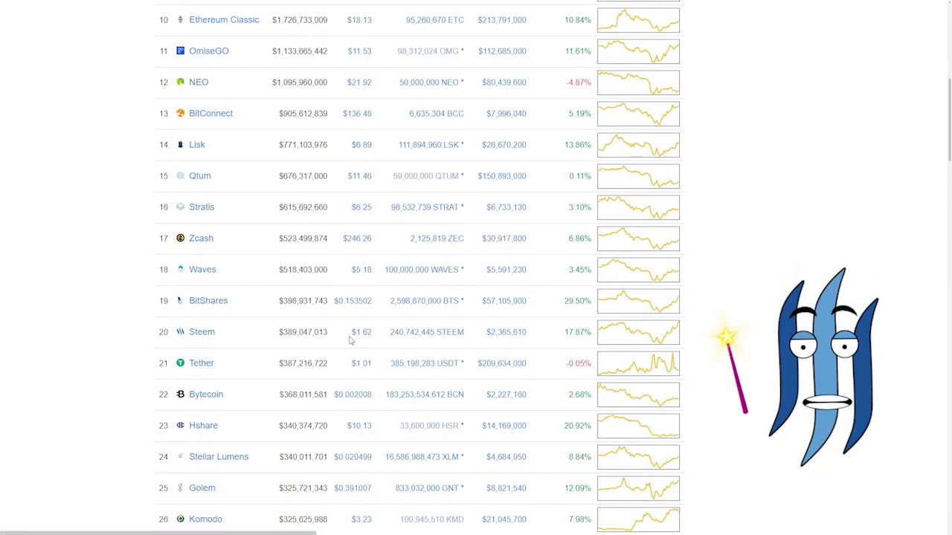
{"action": "left_click_drag", "start_coordinate": [347, 339], "coordinate": [375, 339]}
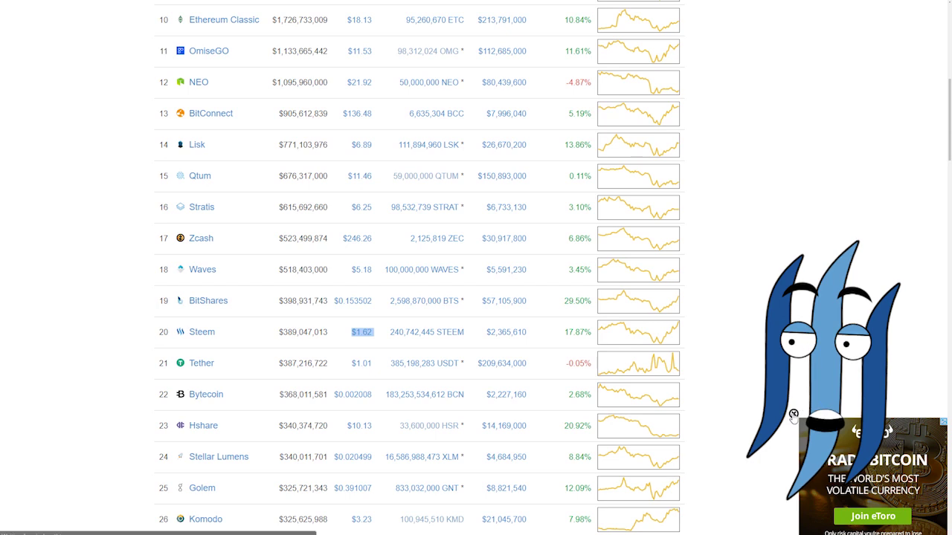
Dismiss the trading ad and view Steem's page, with its Apr 2016–Sep 2017 price chart.
{"action": "left_click", "coordinate": [793, 414]}
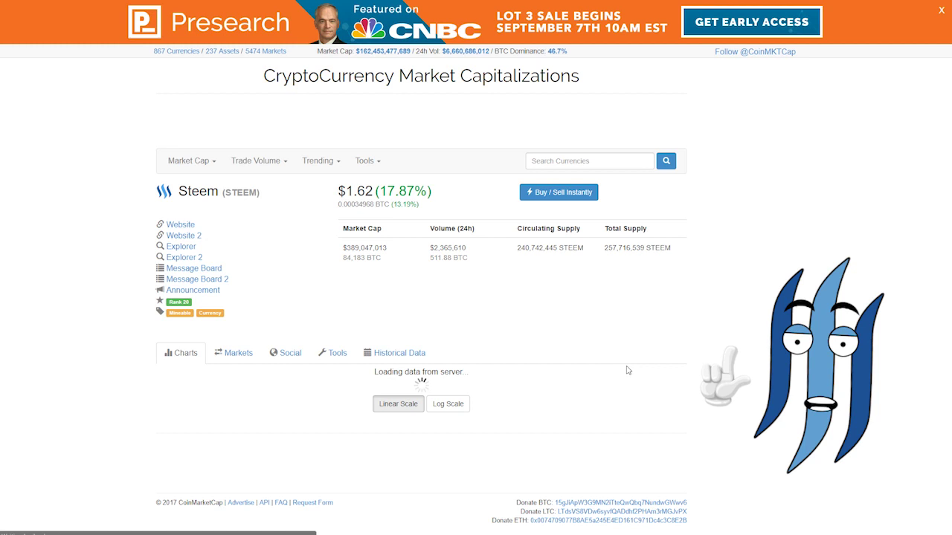
{"action": "scroll", "coordinate": [408, 247], "scroll_direction": "down", "scroll_amount": 3}
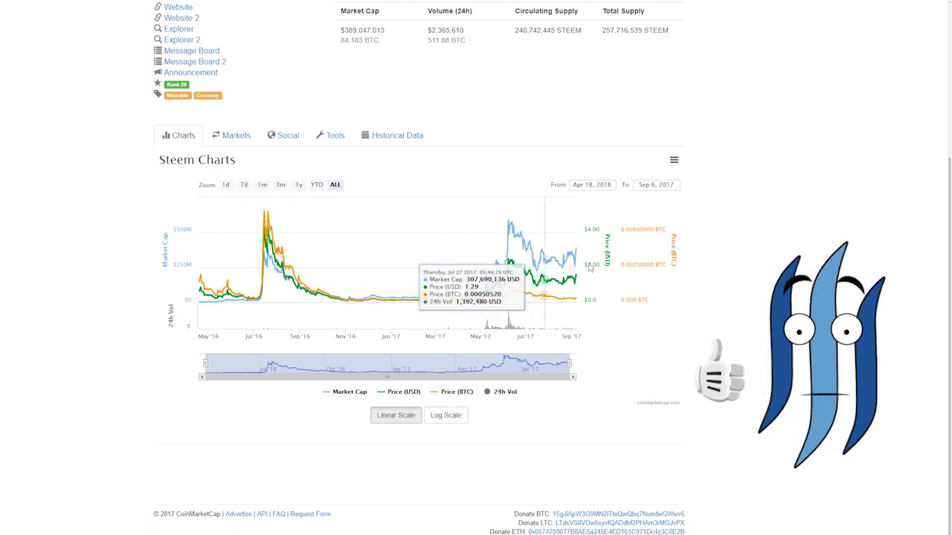
{"action": "scroll", "coordinate": [560, 267], "scroll_direction": "up", "scroll_amount": 2}
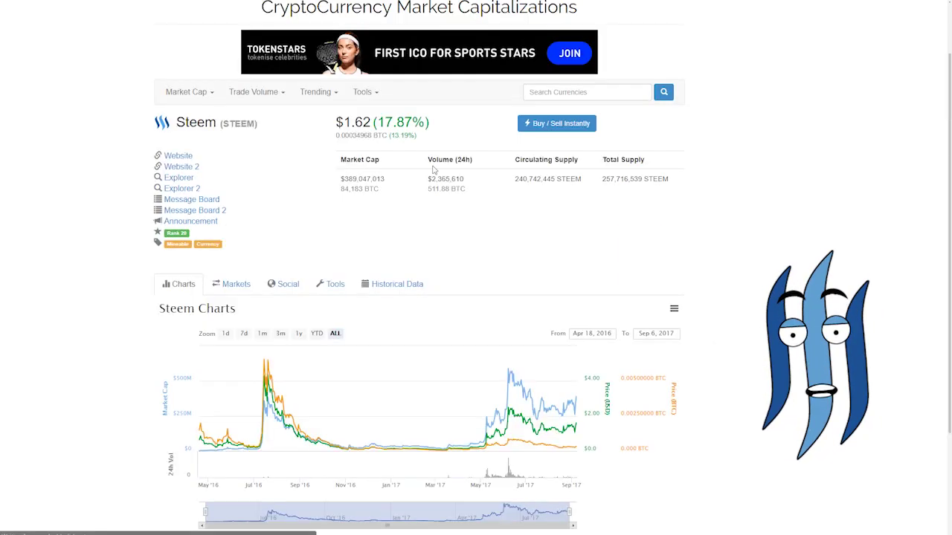